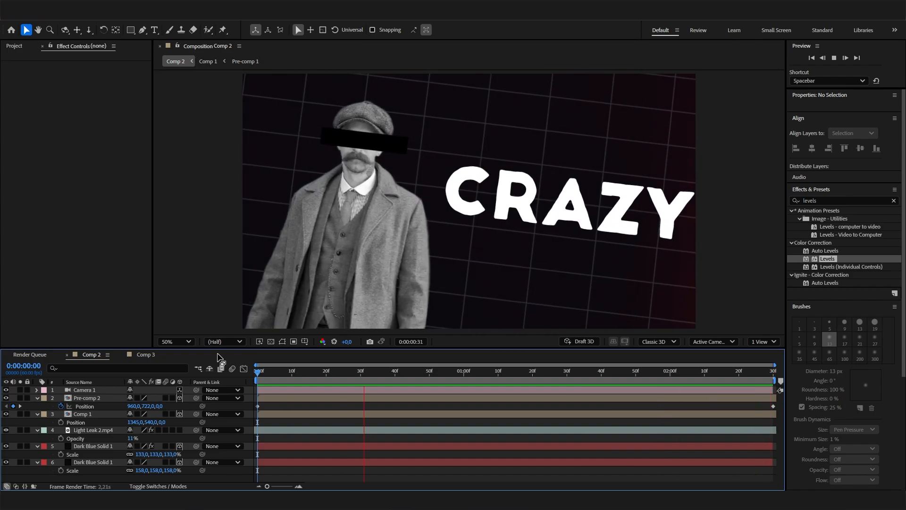
- Open Comp 3 and add a new text layer reading "CRAZY"
{"action": "left_click", "coordinate": [154, 358]}
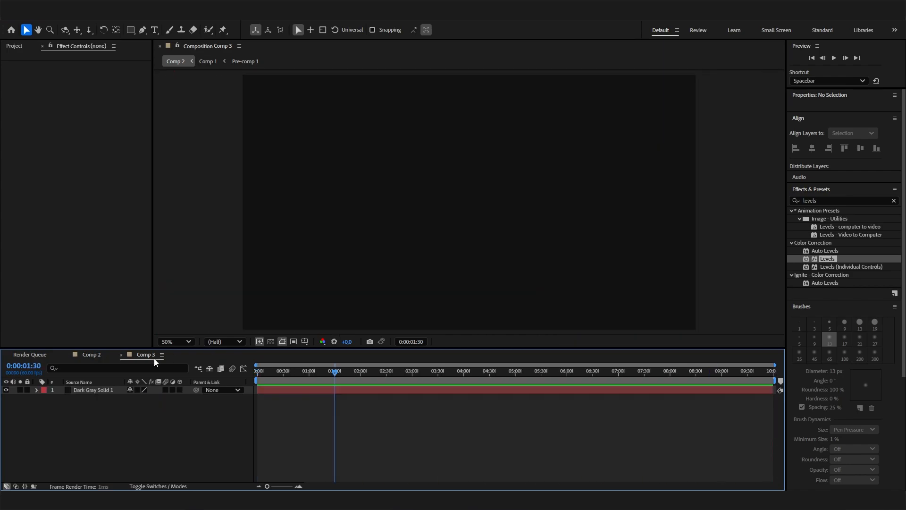
{"action": "right_click", "coordinate": [193, 398]}
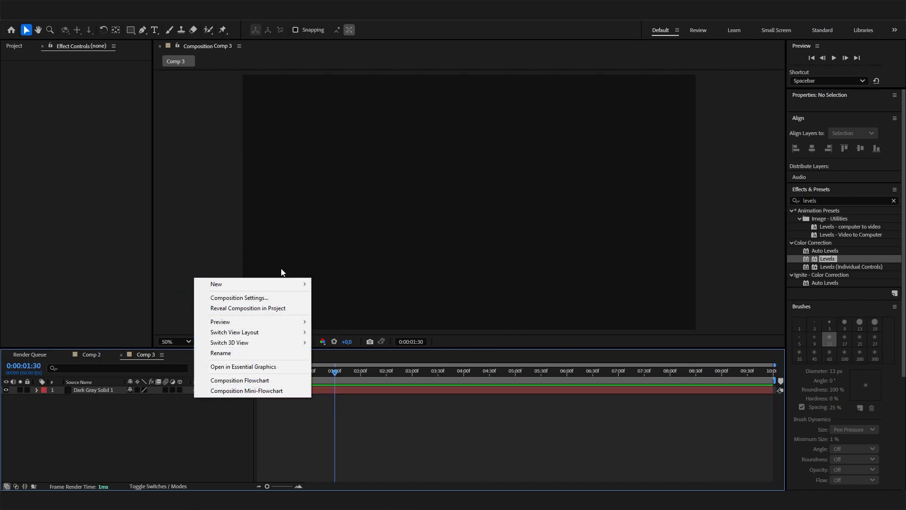
{"action": "mouse_move", "coordinate": [292, 284]}
{"action": "left_click", "coordinate": [366, 296]}
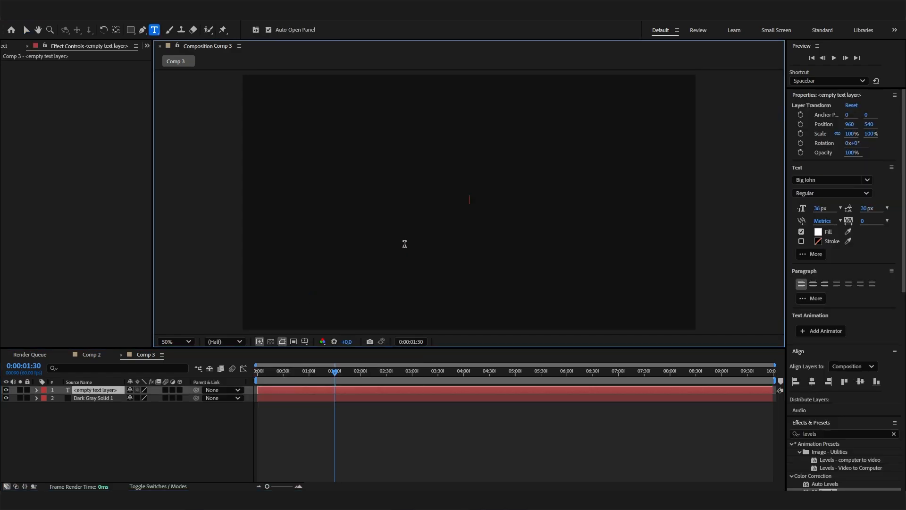
{"action": "type", "text": "CRAZY"}
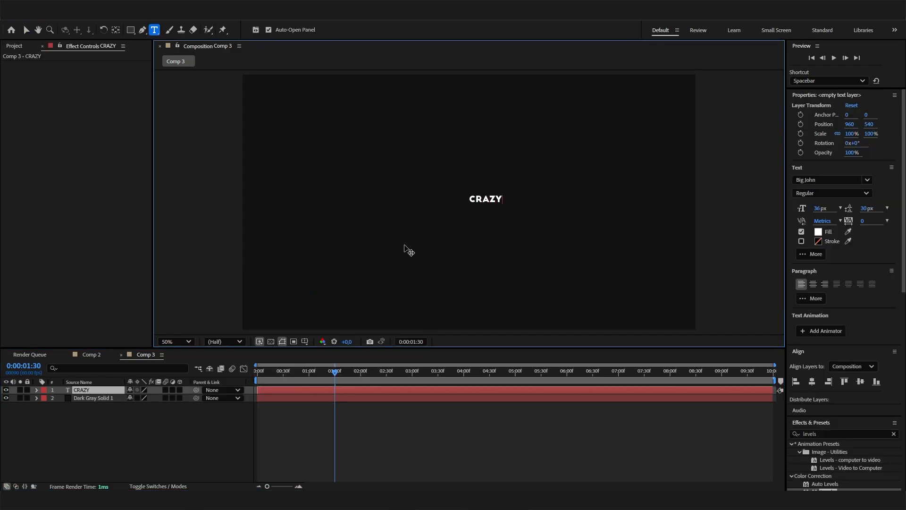
- Scale the CRAZY text layer to 608% and centre it horizontally and vertically in the composition
{"action": "left_click", "coordinate": [163, 432]}
{"action": "left_click", "coordinate": [111, 391]}
{"action": "key", "text": "s"}
{"action": "left_click_drag", "start_coordinate": [155, 401], "coordinate": [395, 401]}
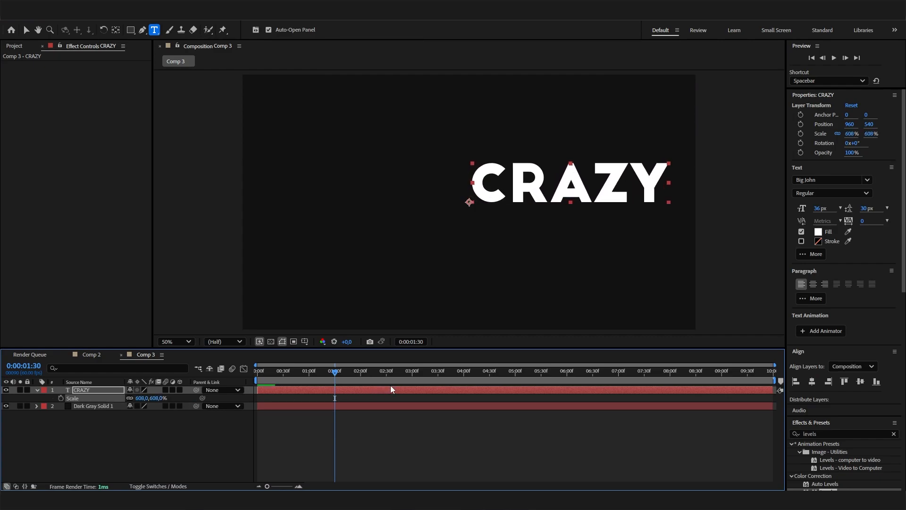
{"action": "left_click", "coordinate": [812, 381]}
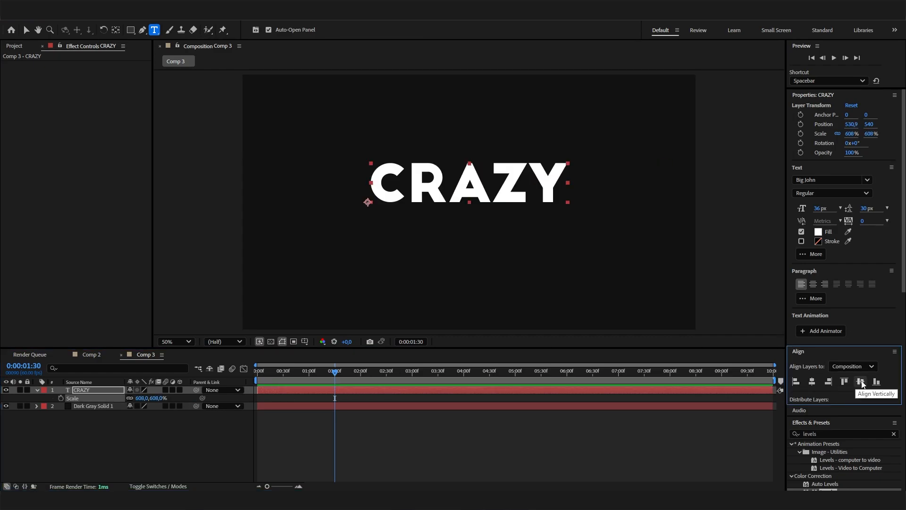
{"action": "left_click", "coordinate": [862, 384]}
{"action": "left_click", "coordinate": [126, 440]}
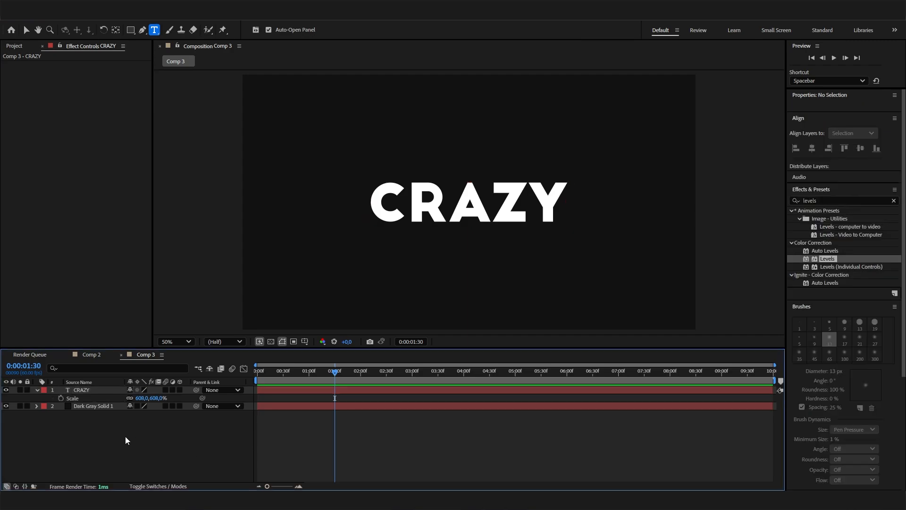
- Duplicate the CRAZY text layer and change the copy's text to "STORY"
{"action": "left_click", "coordinate": [103, 390]}
{"action": "key", "text": "ctrl+d"}
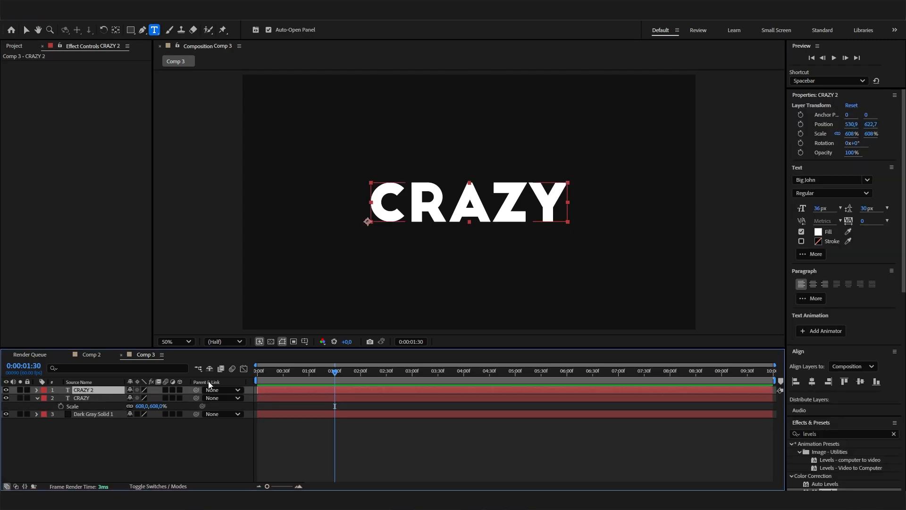
{"action": "double_click", "coordinate": [487, 203]}
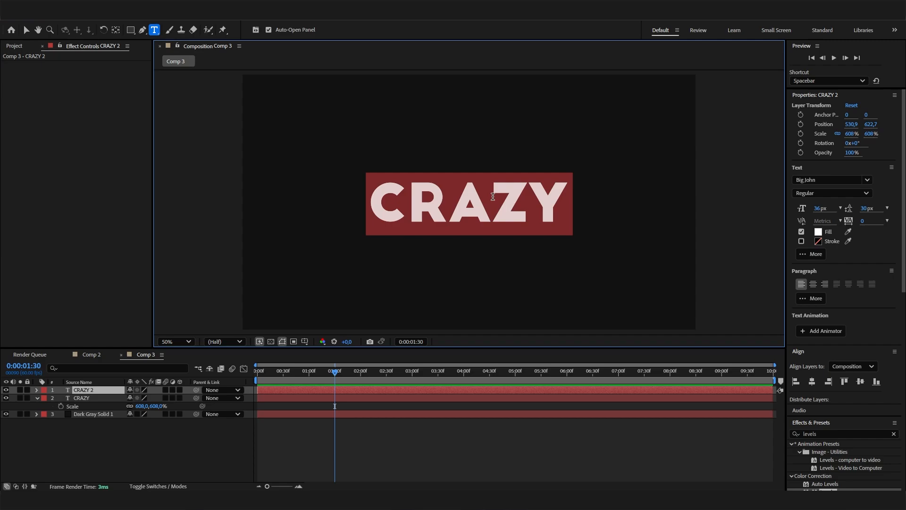
{"action": "key", "text": "BackSpace"}
{"action": "type", "text": "STORY"}
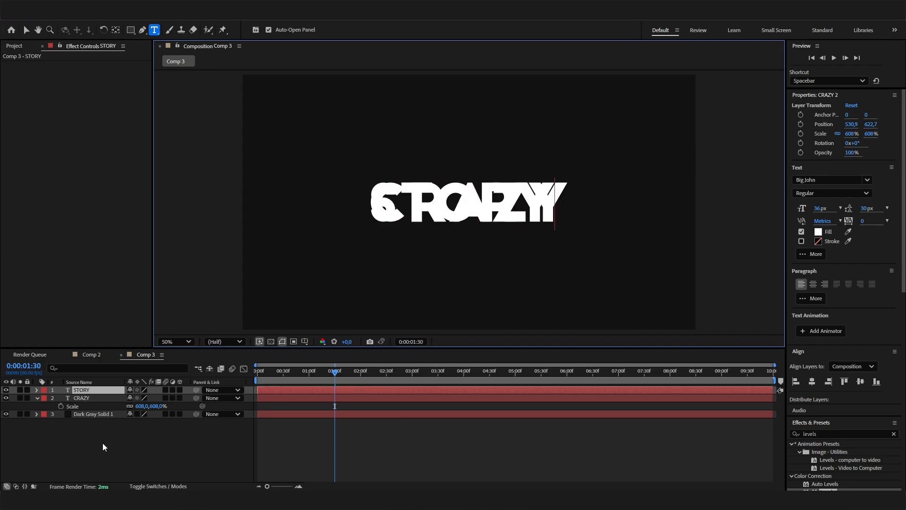
{"action": "left_click", "coordinate": [79, 459]}
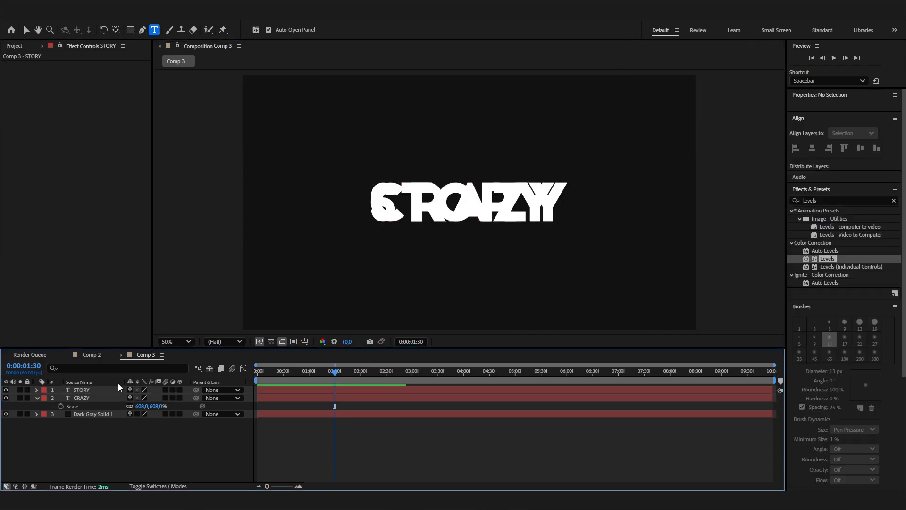
- Centre the STORY text layer in the composition so it overlaps the CRAZY text
{"action": "left_click", "coordinate": [116, 390]}
{"action": "left_click", "coordinate": [812, 382]}
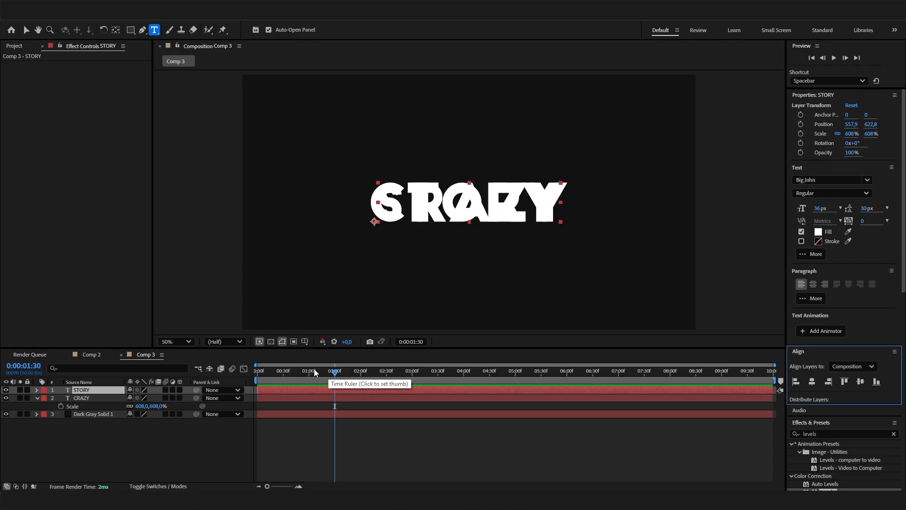
{"action": "left_click", "coordinate": [88, 446]}
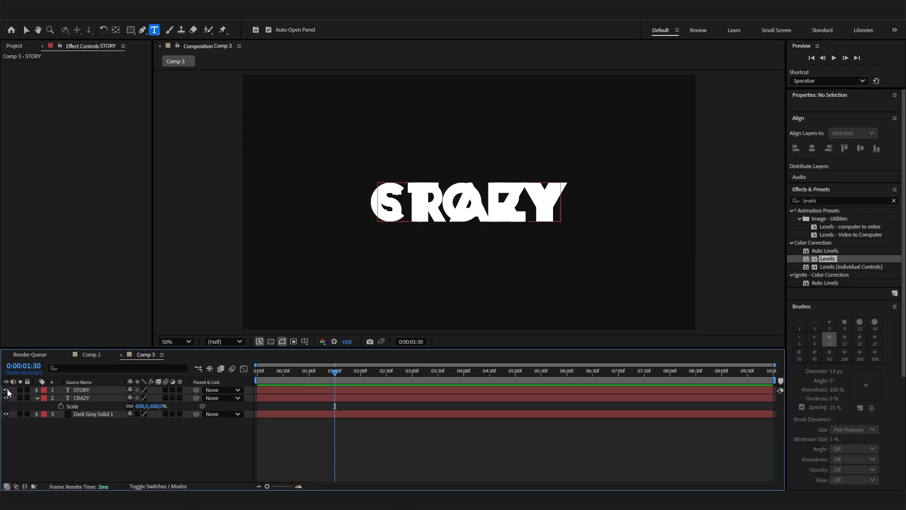
{"action": "left_click", "coordinate": [105, 393]}
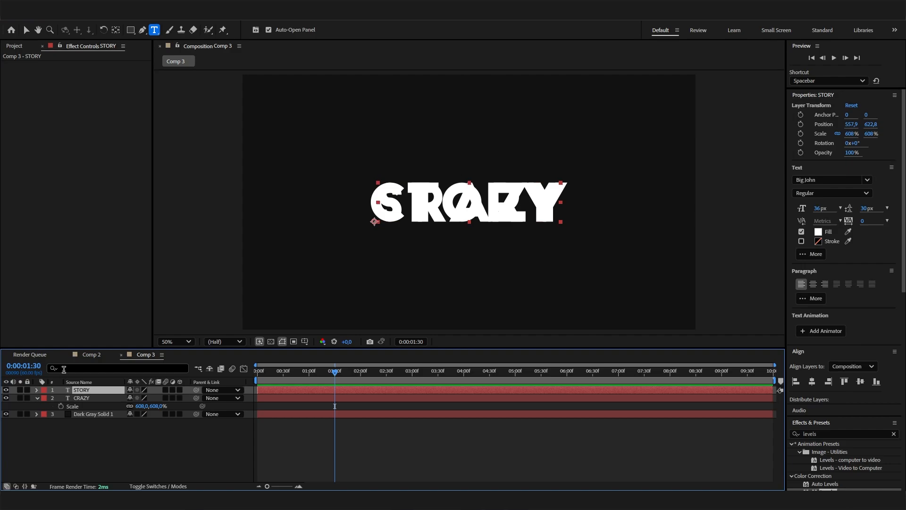
{"action": "left_click", "coordinate": [4, 391]}
{"action": "left_click", "coordinate": [5, 391]}
{"action": "left_click", "coordinate": [3, 392]}
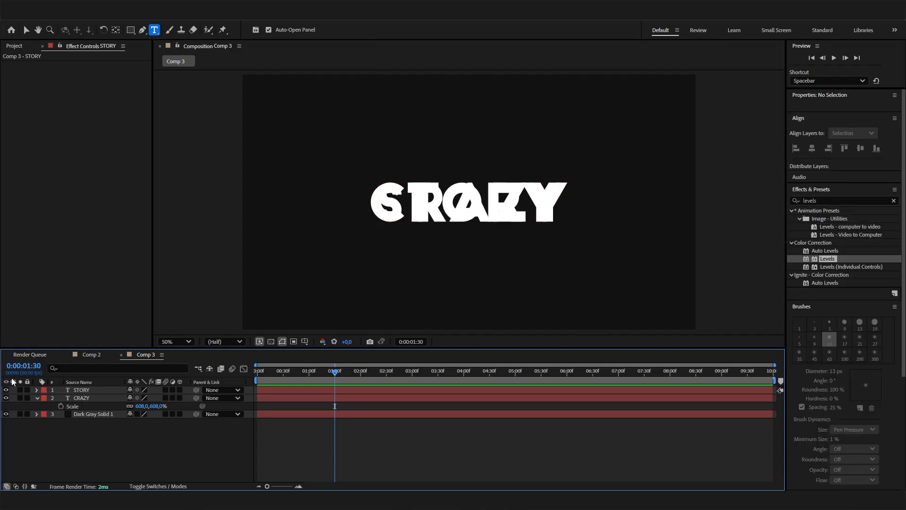
- Add Opacity keyframes to both the STORY and CRAZY layers at 0:00:01:00
{"action": "left_click_drag", "start_coordinate": [304, 371], "coordinate": [308, 375]}
{"action": "left_click", "coordinate": [81, 390]}
{"action": "left_click", "coordinate": [332, 375]}
{"action": "left_click_drag", "start_coordinate": [332, 375], "coordinate": [310, 366]}
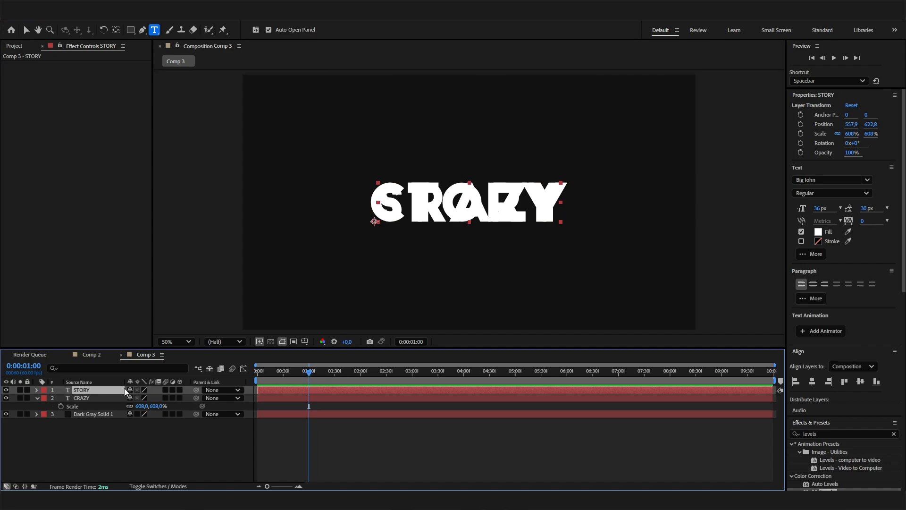
{"action": "left_click_drag", "start_coordinate": [326, 373], "coordinate": [309, 371]}
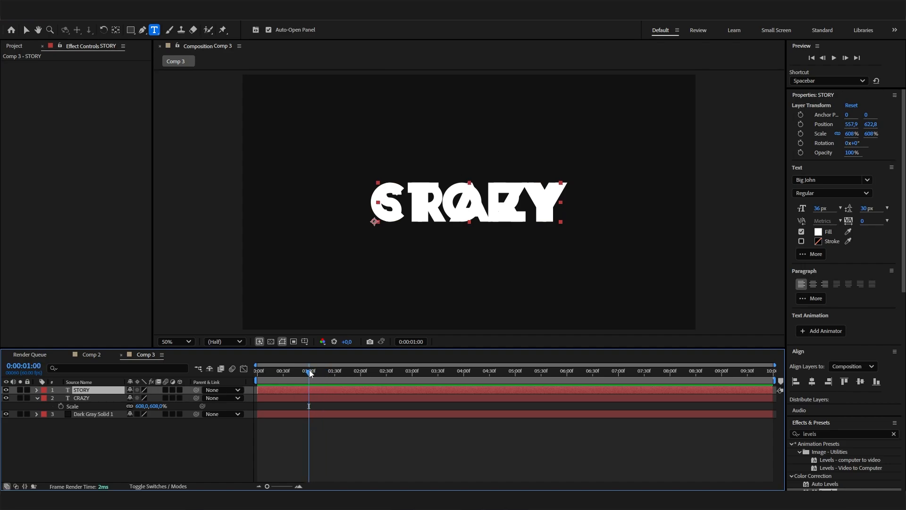
{"action": "left_click", "coordinate": [118, 398], "text": "shift"}
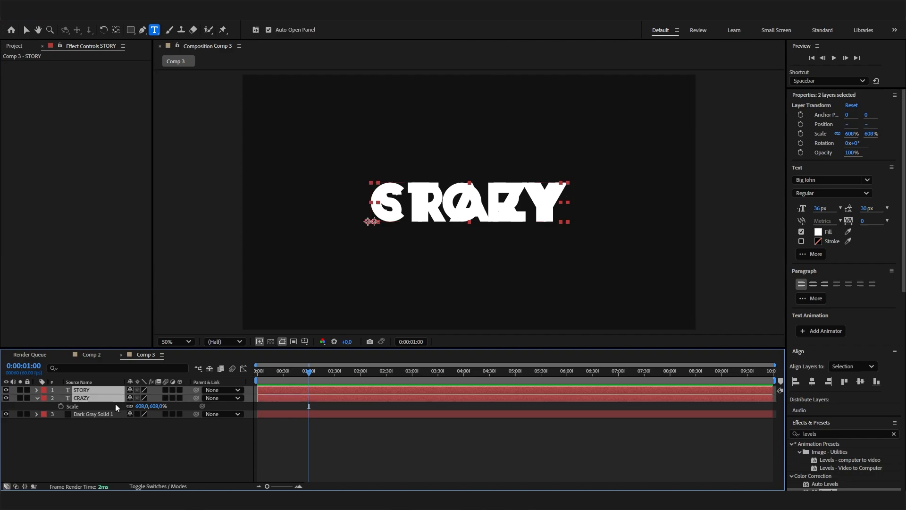
{"action": "key", "text": "t"}
{"action": "left_click", "coordinate": [162, 451]}
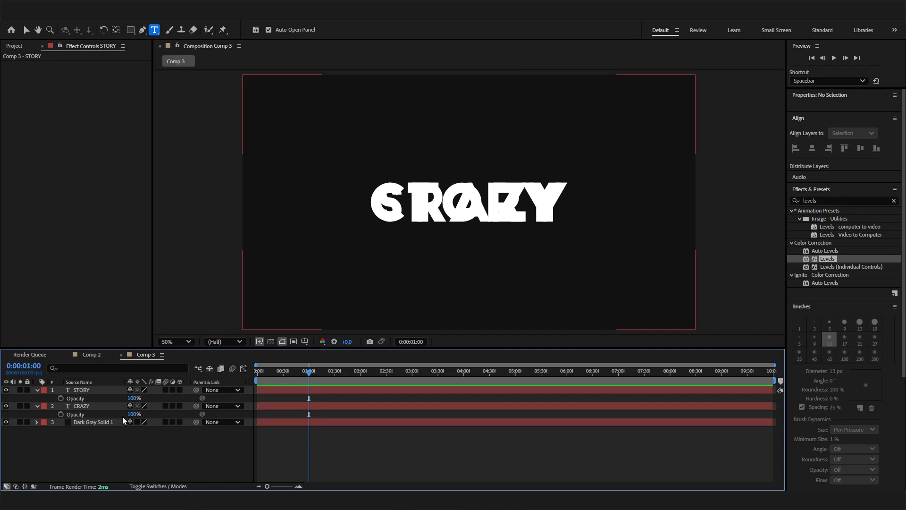
{"action": "left_click", "coordinate": [61, 398]}
{"action": "left_click", "coordinate": [60, 414]}
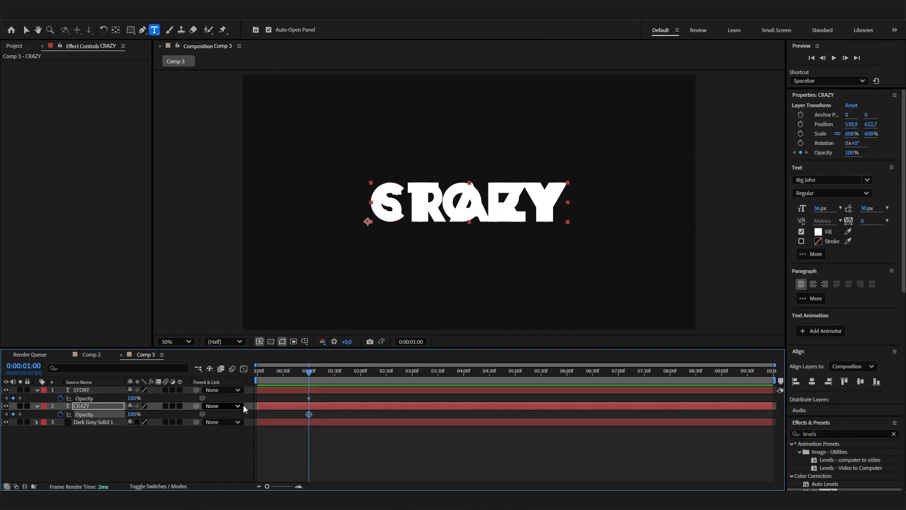
- Set the STORY layer's Opacity keyframe at 0:00:01:00 to 0%
{"action": "left_click", "coordinate": [90, 398]}
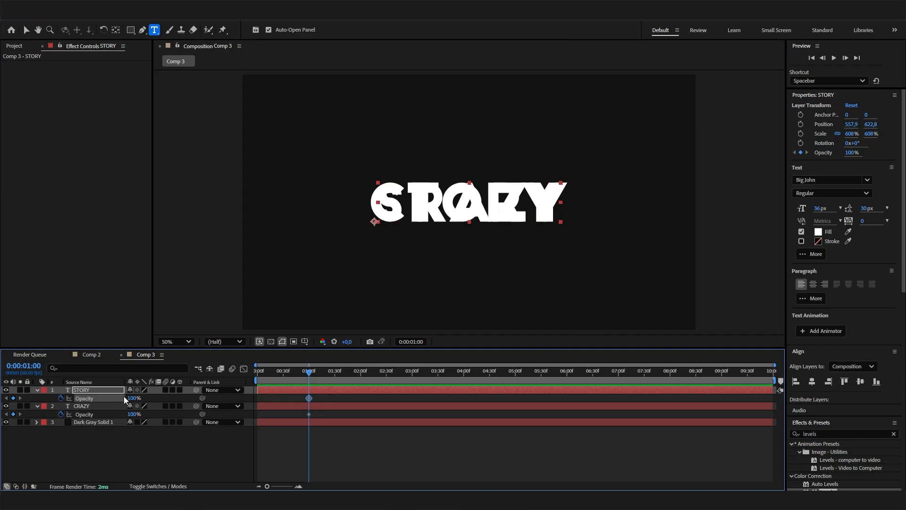
{"action": "left_click_drag", "start_coordinate": [134, 398], "coordinate": [27, 406]}
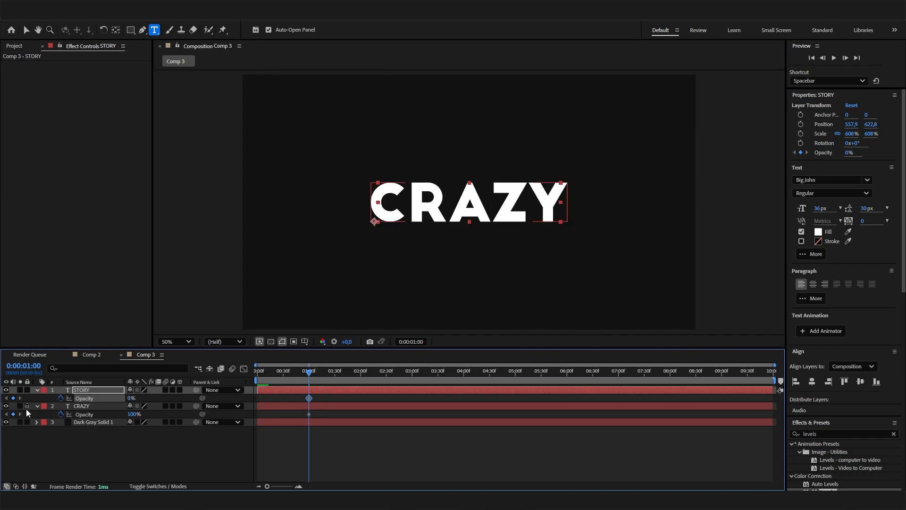
{"action": "key", "text": "ctrl+Down"}
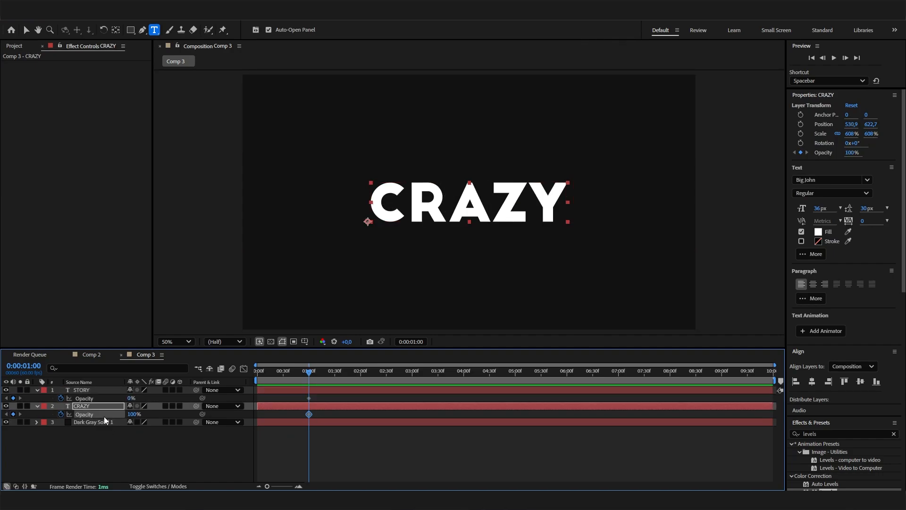
- At 0:00:02:00, keyframe the STORY layer's Opacity to 100% and the CRAZY layer's Opacity to 0%
{"action": "left_click_drag", "start_coordinate": [341, 377], "coordinate": [361, 361]}
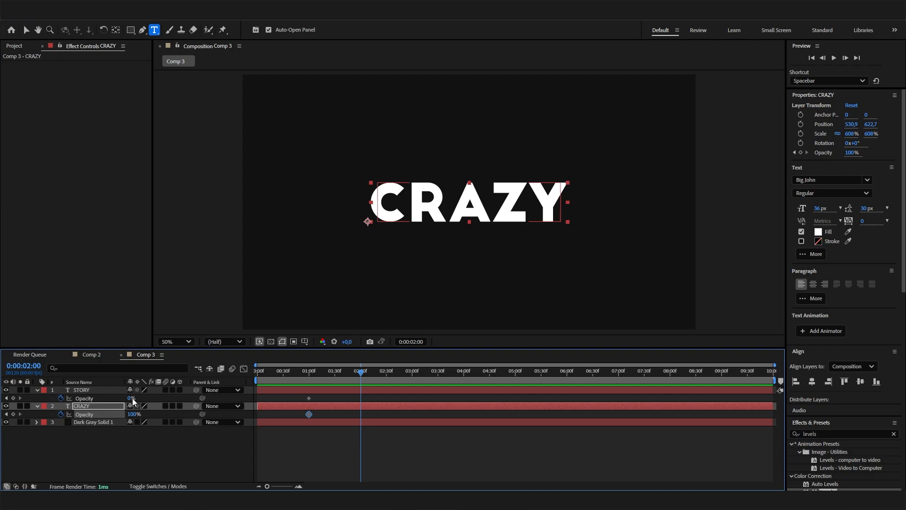
{"action": "left_click_drag", "start_coordinate": [132, 398], "coordinate": [183, 401]}
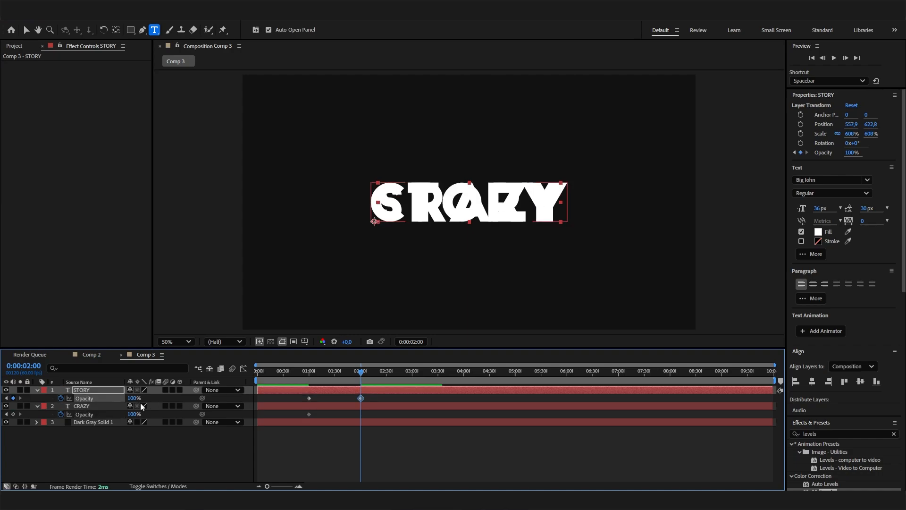
{"action": "left_click", "coordinate": [134, 414]}
{"action": "type", "text": "0"}
{"action": "key", "text": "Return"}
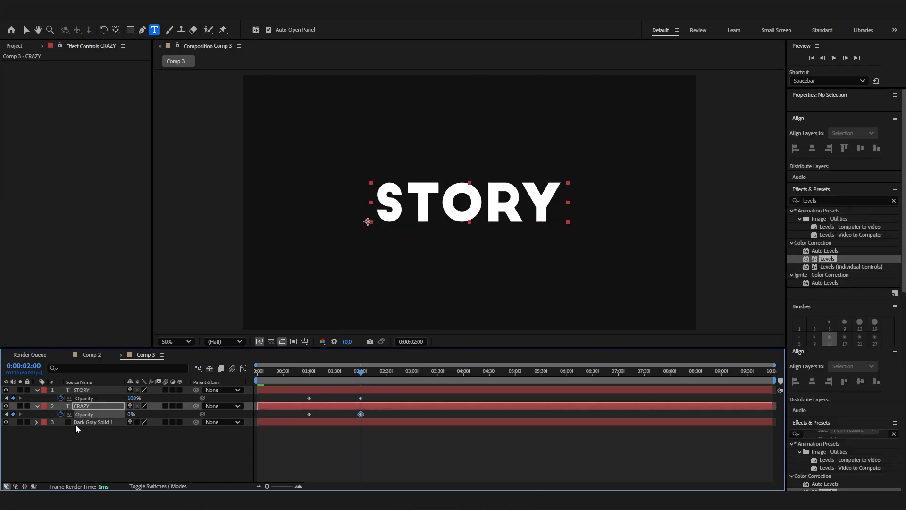
- Preview the crossfade between the two words and compare it with the text animation in Comp 2
{"action": "key", "text": "space"}
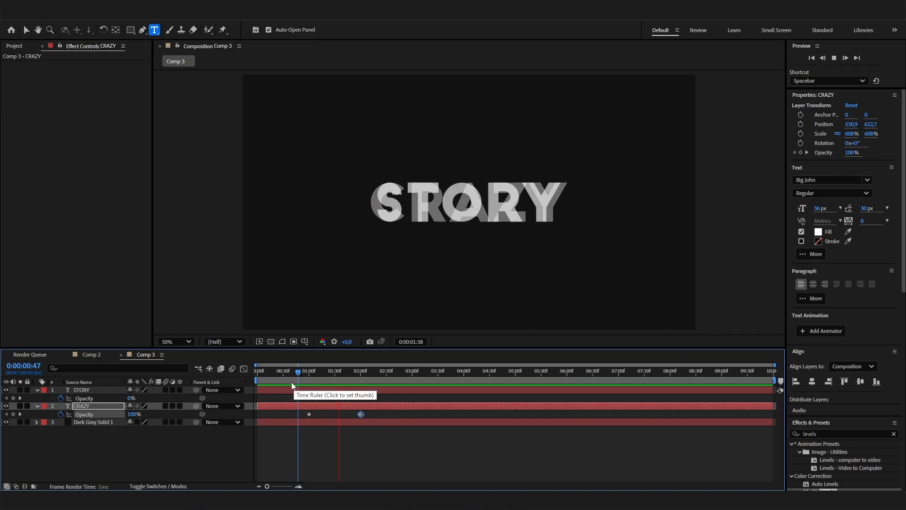
{"action": "key", "text": "space"}
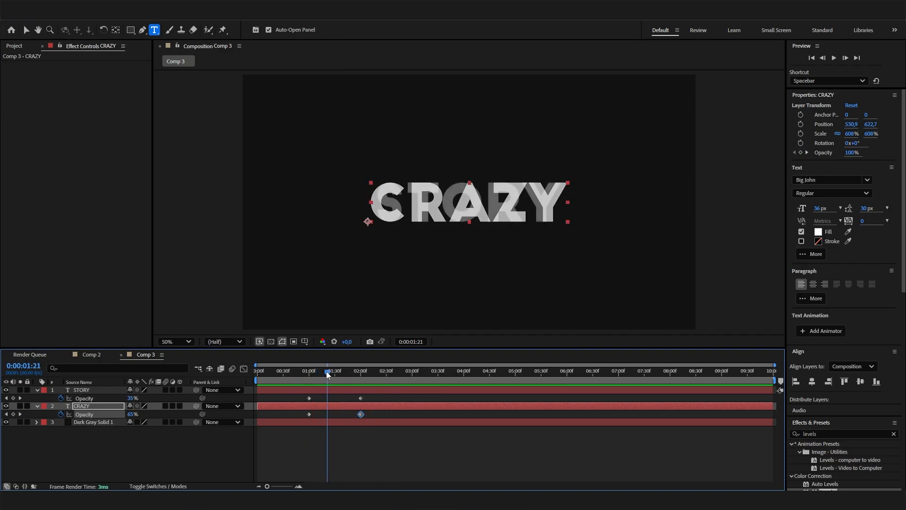
{"action": "left_click", "coordinate": [92, 355]}
{"action": "left_click_drag", "start_coordinate": [296, 366], "coordinate": [634, 367]}
{"action": "left_click", "coordinate": [146, 354]}
{"action": "left_click", "coordinate": [146, 439]}
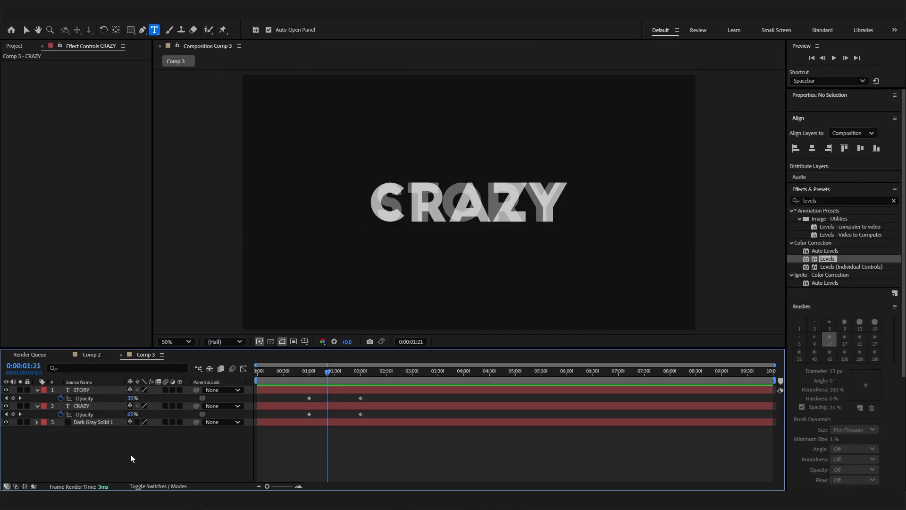
- Pre-compose the STORY and CRAZY layers into a new composition named "Texts", moving all attributes into it
{"action": "left_click", "coordinate": [109, 414]}
{"action": "left_click", "coordinate": [107, 406]}
{"action": "left_click", "coordinate": [106, 391], "text": "shift"}
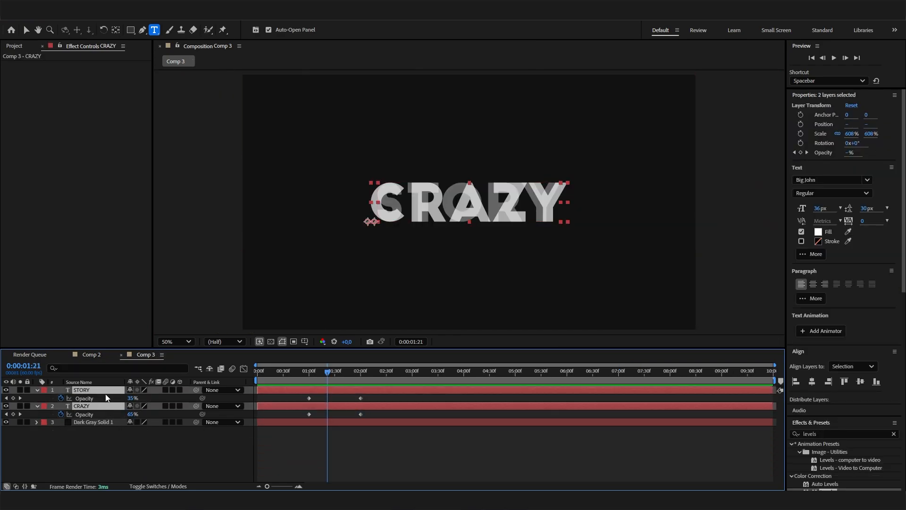
{"action": "right_click", "coordinate": [107, 391]}
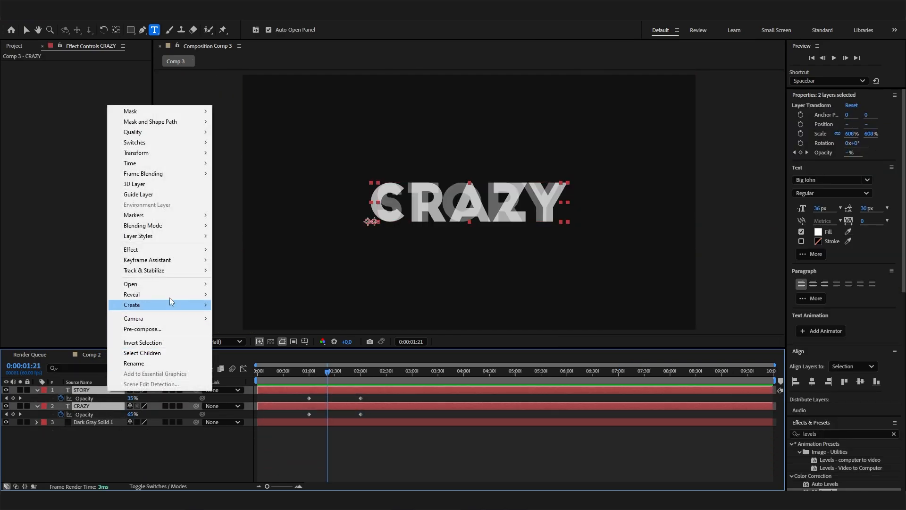
{"action": "left_click", "coordinate": [156, 329]}
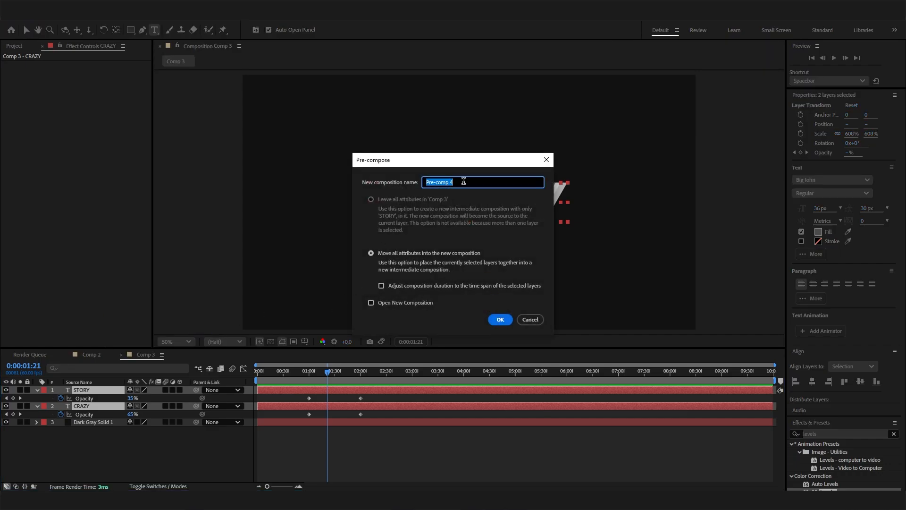
{"action": "type", "text": "Texts"}
{"action": "left_click", "coordinate": [498, 319]}
{"action": "left_click", "coordinate": [84, 413]}
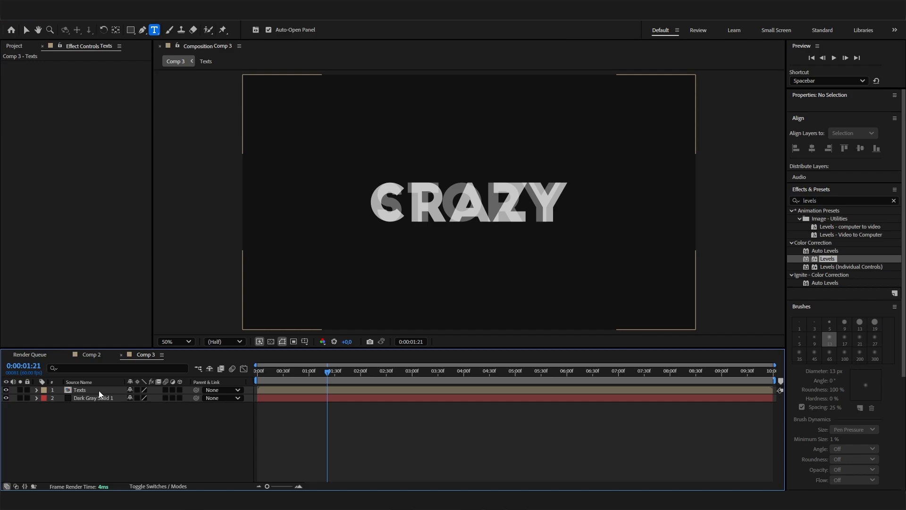
- Find the Gaussian Blur effect by searching for "gauss" and apply it to the Texts layer
{"action": "left_click", "coordinate": [823, 202]}
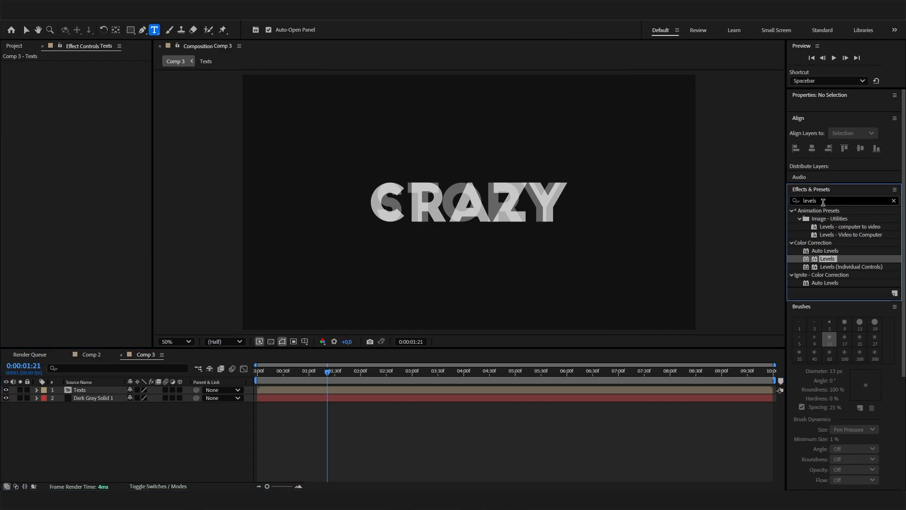
{"action": "double_click", "coordinate": [822, 202]}
{"action": "key", "text": "BackSpace"}
{"action": "type", "text": "gaus"}
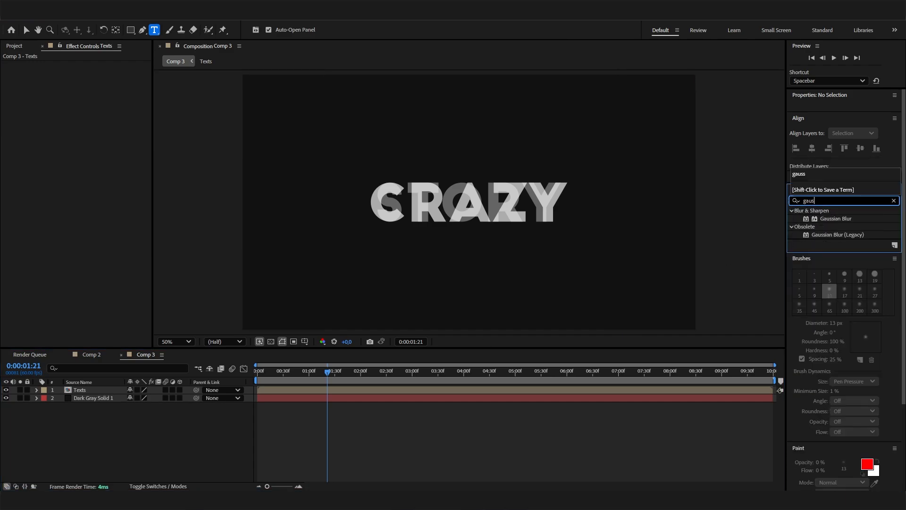
{"action": "type", "text": "s"}
{"action": "left_click_drag", "start_coordinate": [835, 219], "coordinate": [110, 390]}
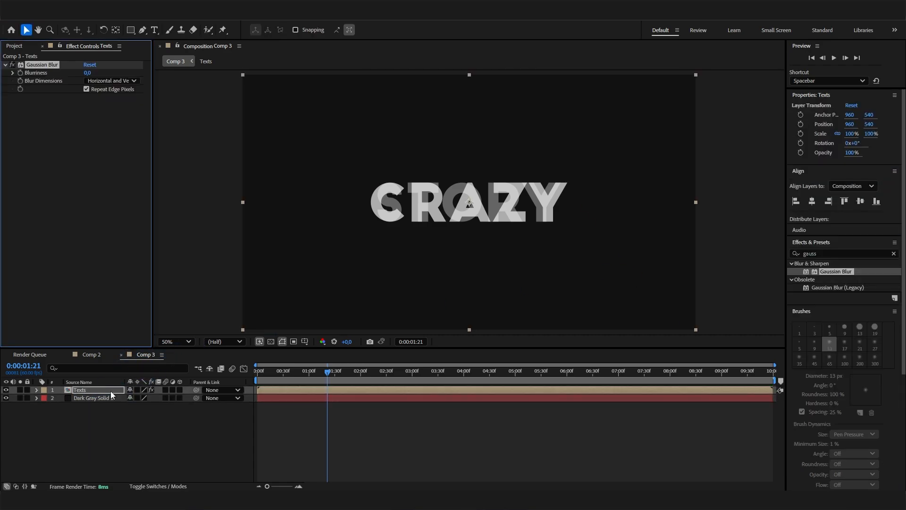
- At 0:00:01:00, start keyframing the Texts layer's Gaussian Blur Blurriness with a value of 0
{"action": "left_click", "coordinate": [312, 373]}
{"action": "left_click_drag", "start_coordinate": [312, 375], "coordinate": [310, 369]}
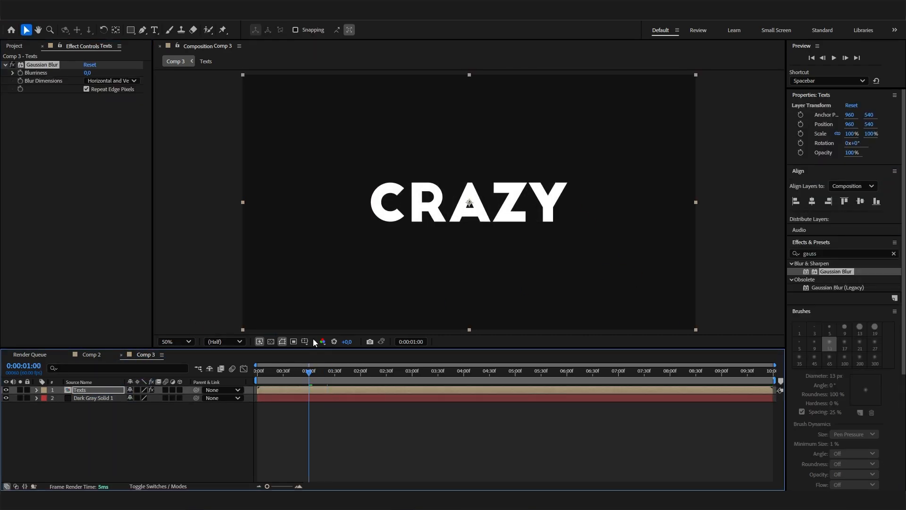
{"action": "left_click", "coordinate": [89, 73]}
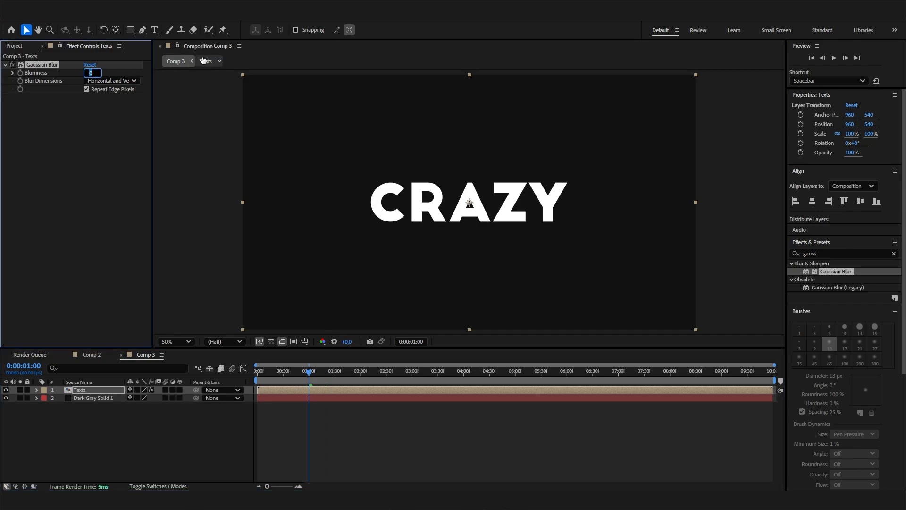
{"action": "left_click", "coordinate": [89, 117]}
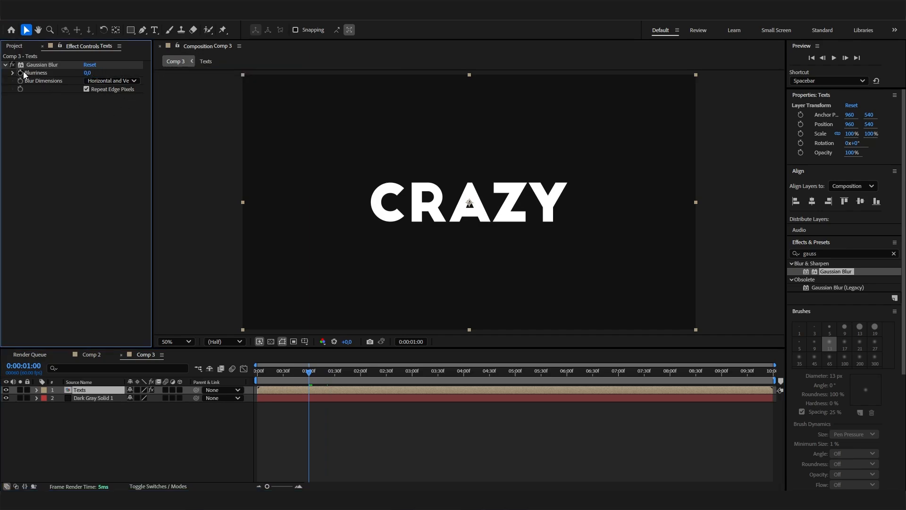
{"action": "left_click", "coordinate": [20, 73]}
- At 0:00:01:30, midway through the crossfade, keyframe the Gaussian Blur Blurriness to 60
{"action": "left_click_drag", "start_coordinate": [332, 370], "coordinate": [361, 347]}
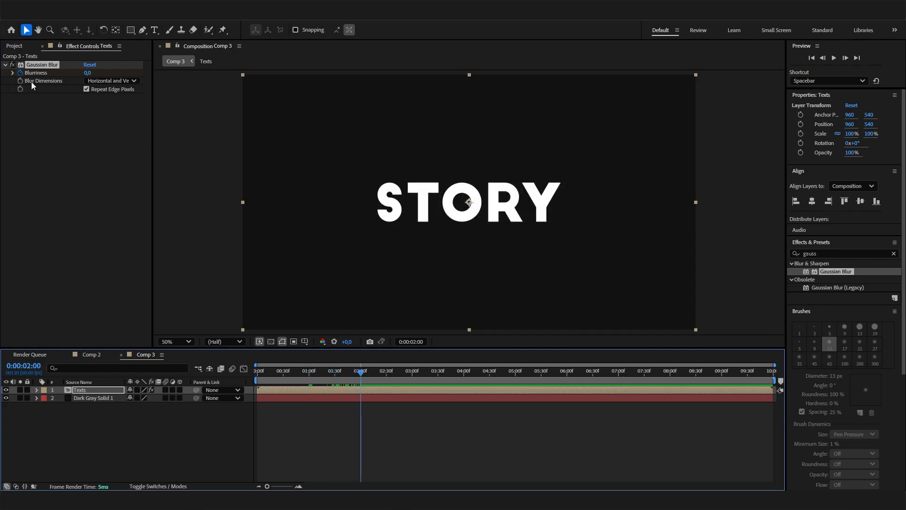
{"action": "left_click", "coordinate": [336, 376]}
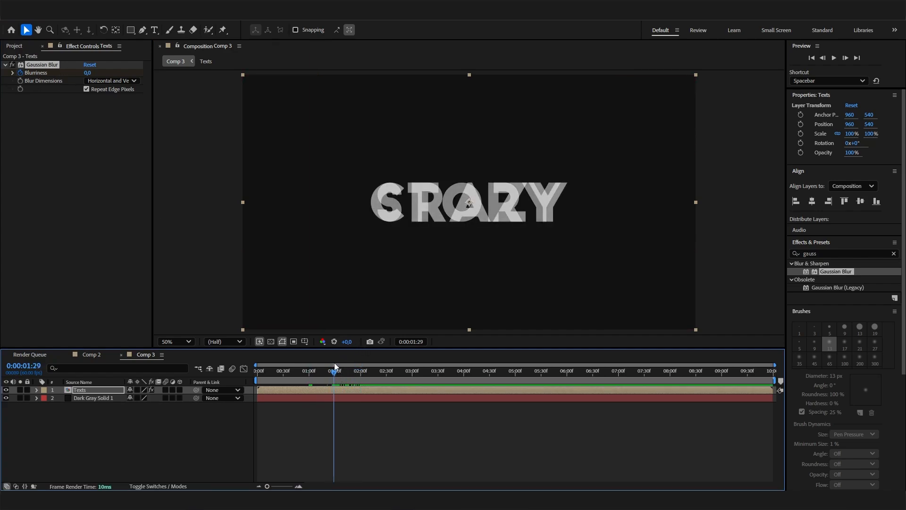
{"action": "left_click", "coordinate": [91, 74]}
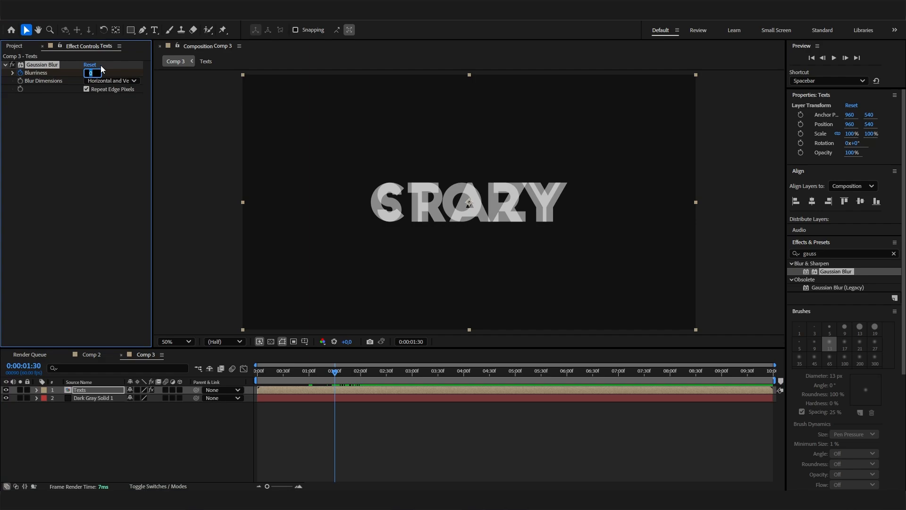
{"action": "key", "text": "Return"}
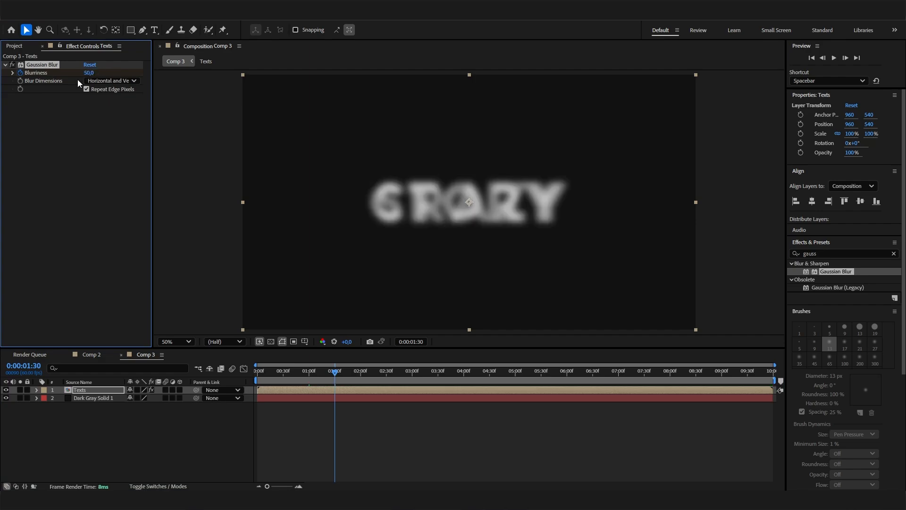
{"action": "left_click", "coordinate": [89, 73]}
{"action": "type", "text": "60"}
{"action": "key", "text": "Return"}
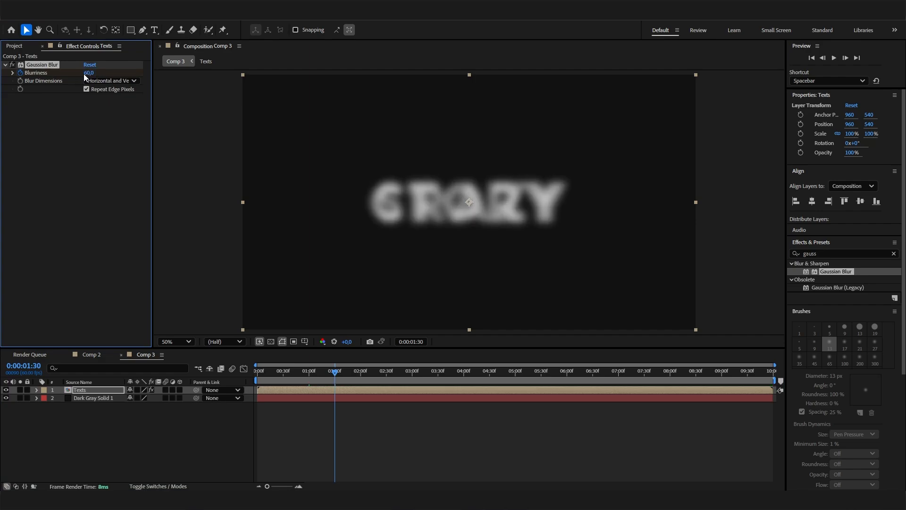
- At 0:00:02:00, keyframe the Gaussian Blur Blurriness to 0 and preview the blurred transition
{"action": "left_click_drag", "start_coordinate": [349, 370], "coordinate": [360, 371]}
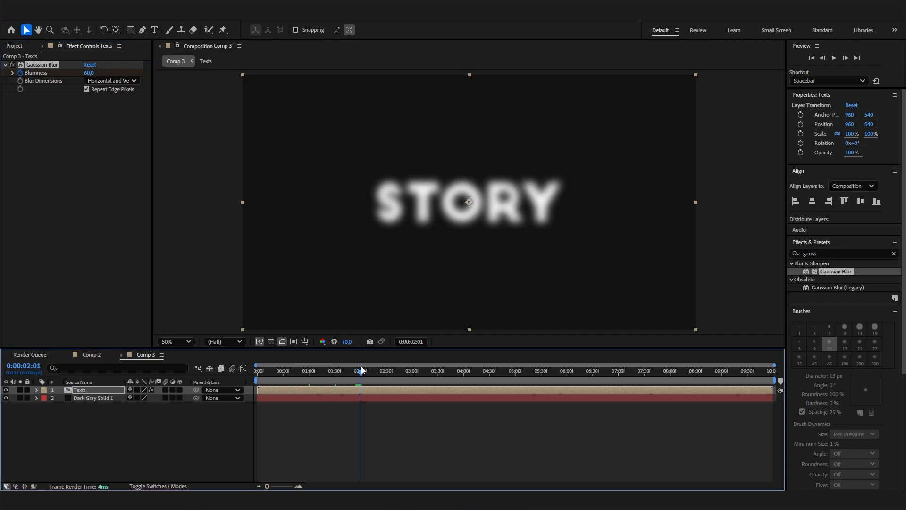
{"action": "left_click", "coordinate": [88, 72]}
{"action": "type", "text": "0"}
{"action": "key", "text": "Return"}
{"action": "left_click", "coordinate": [88, 73]}
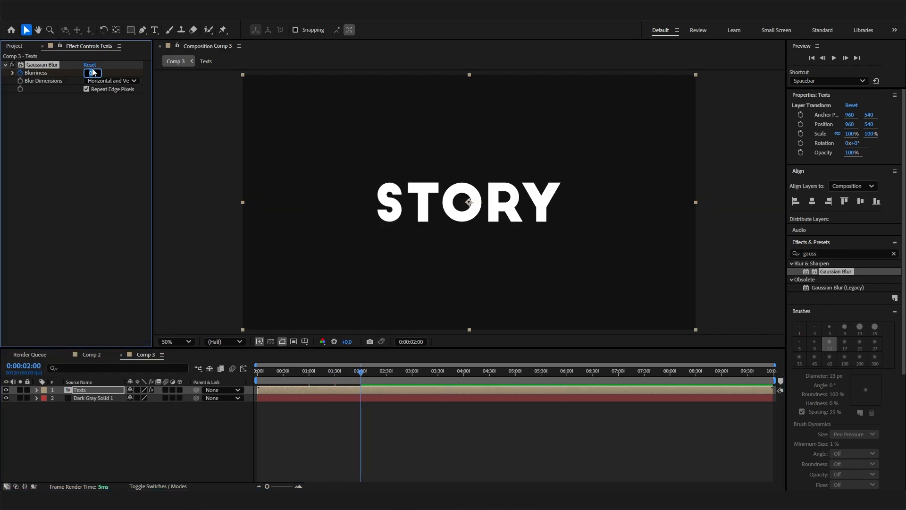
{"action": "key", "text": "Return"}
{"action": "mouse_move", "coordinate": [330, 371]}
{"action": "left_mouse_down"}
{"action": "mouse_move", "coordinate": [308, 371]}
{"action": "mouse_move", "coordinate": [340, 374]}
{"action": "left_mouse_up"}
{"action": "key", "text": "space"}
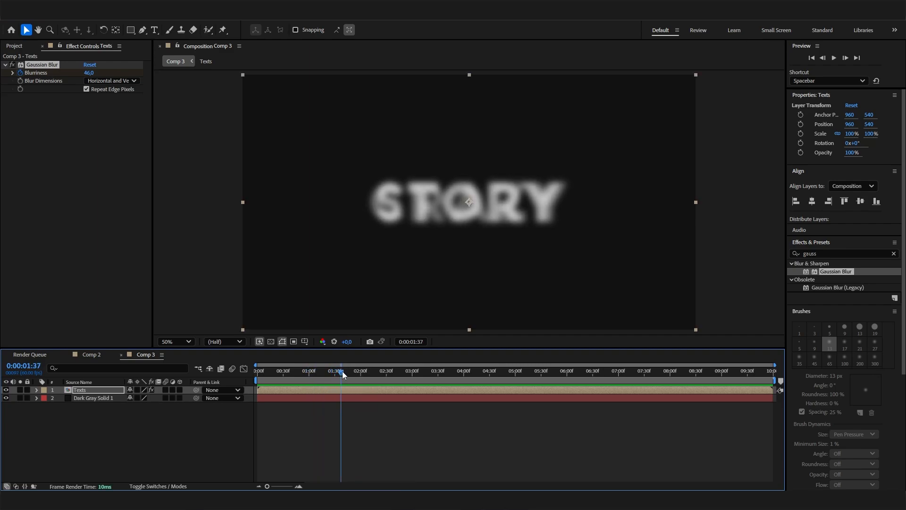
- Find the Levels effect by searching for "levels" and apply it to the Texts layer
{"action": "left_click", "coordinate": [821, 253]}
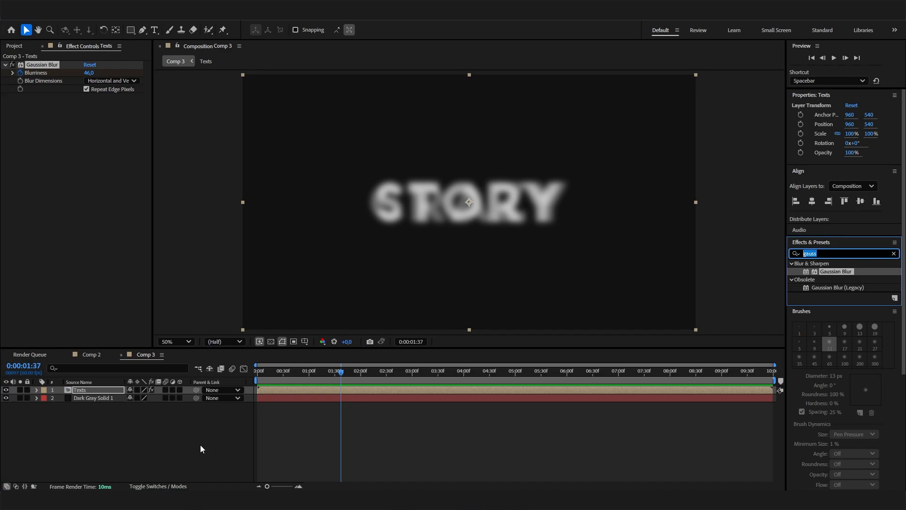
{"action": "left_click_drag", "start_coordinate": [341, 372], "coordinate": [332, 372]}
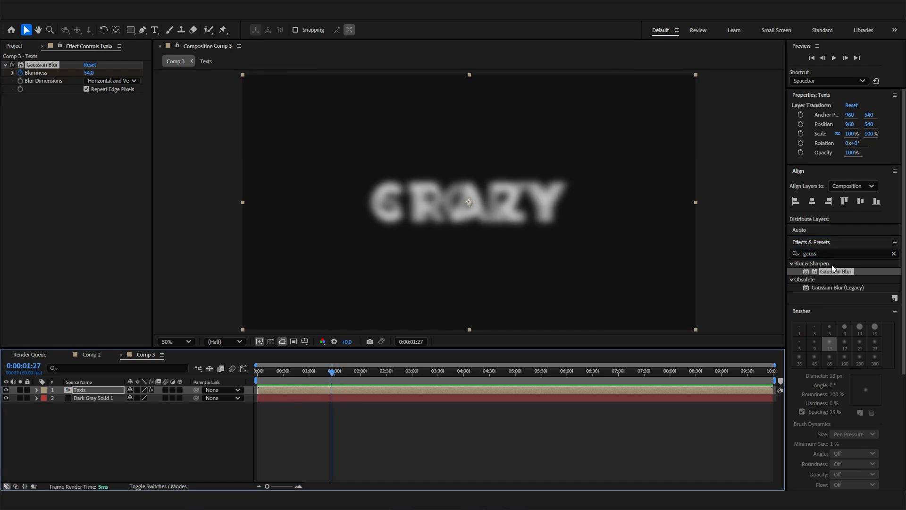
{"action": "left_click", "coordinate": [823, 253]}
{"action": "key", "text": "BackSpace"}
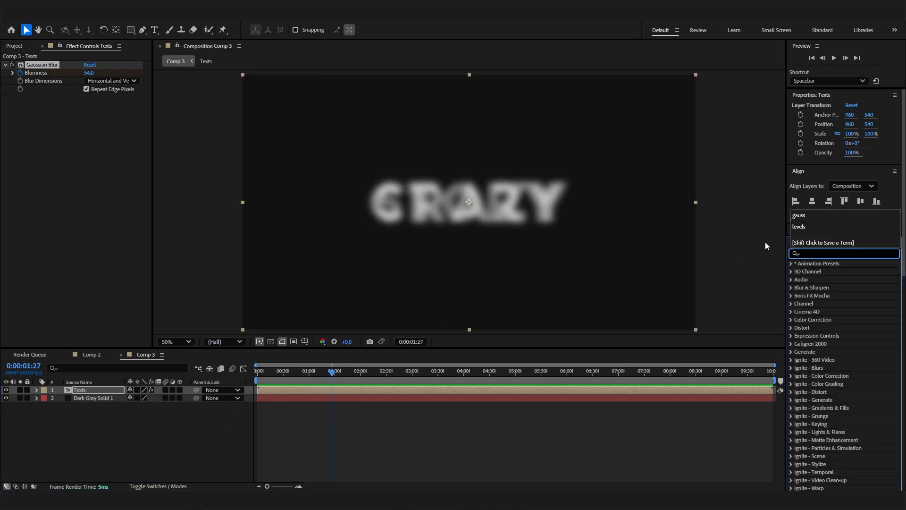
{"action": "type", "text": "l"}
{"action": "key", "text": "BackSpace"}
{"action": "type", "text": "levels"}
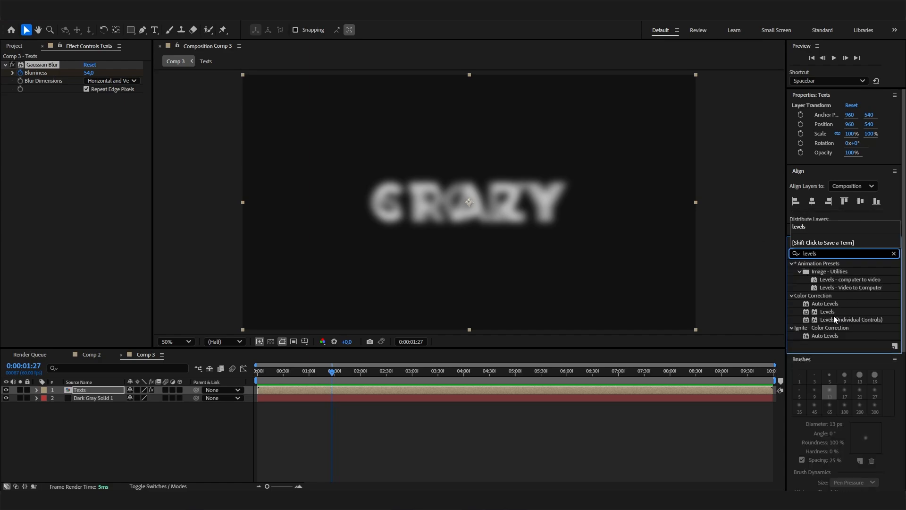
{"action": "double_click", "coordinate": [831, 313]}
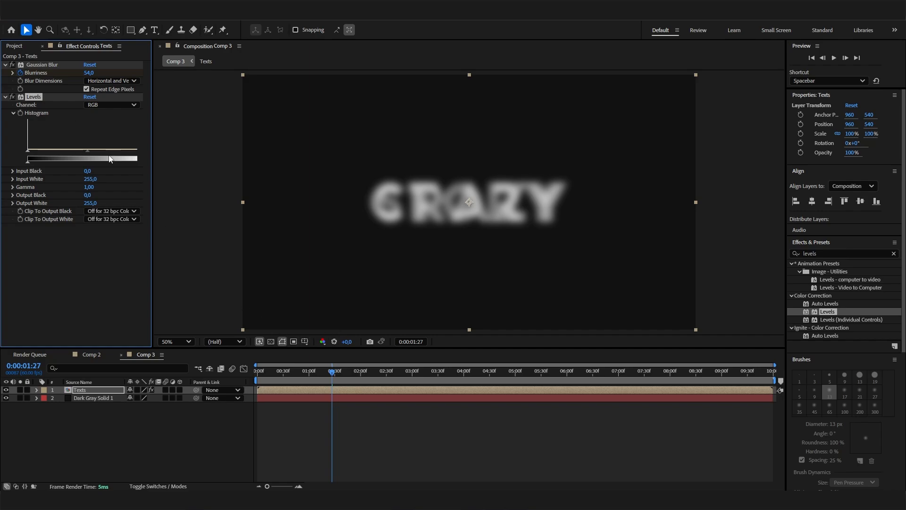
- Switch the Levels channel to Alpha and set Alpha Gamma to 1.89, Alpha Input White to 91 and Alpha Input Black to 87
{"action": "left_click", "coordinate": [112, 105]}
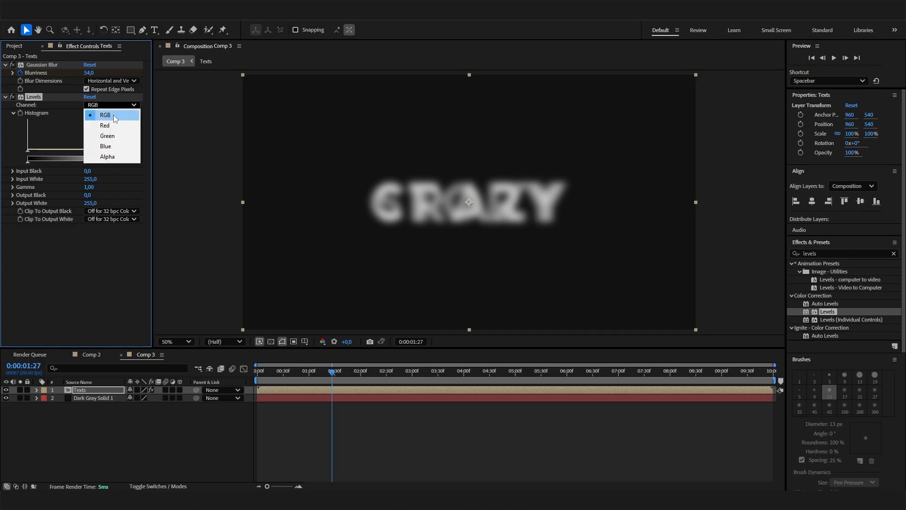
{"action": "left_click", "coordinate": [124, 160]}
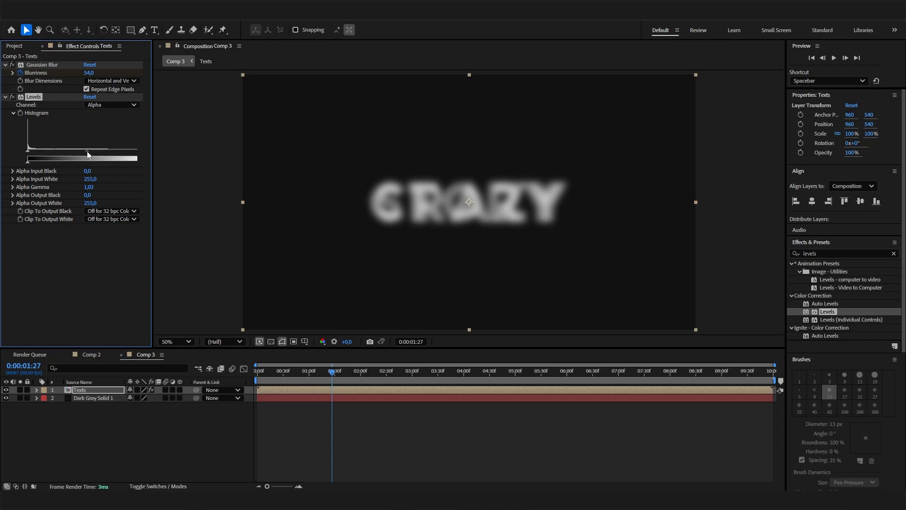
{"action": "left_click_drag", "start_coordinate": [85, 152], "coordinate": [60, 151]}
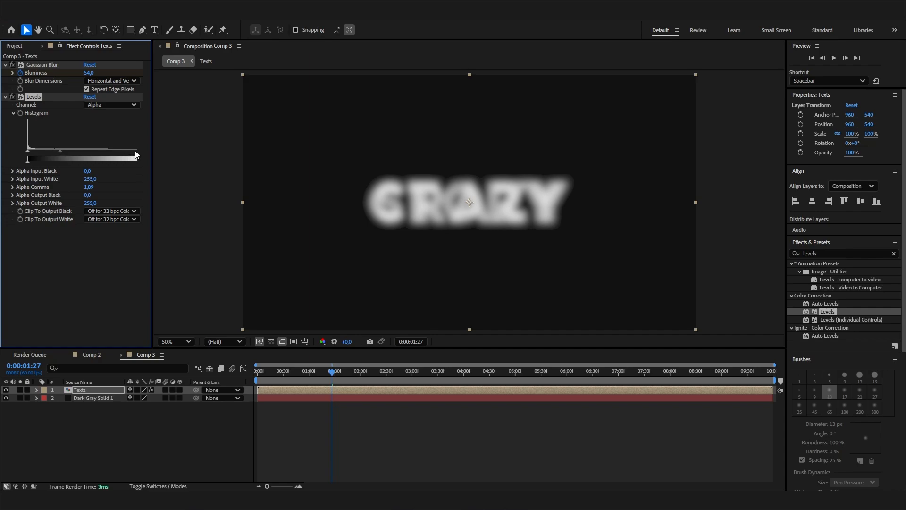
{"action": "left_click_drag", "start_coordinate": [138, 150], "coordinate": [136, 151]}
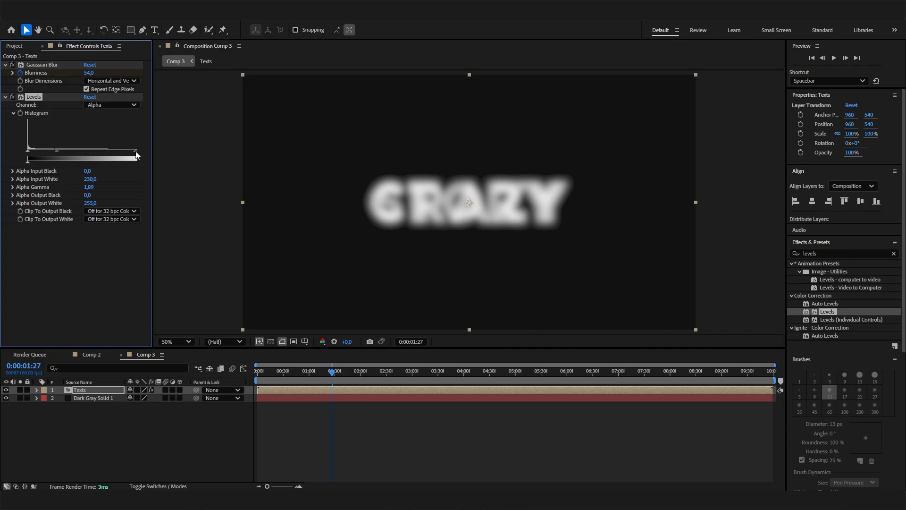
{"action": "left_click_drag", "start_coordinate": [131, 152], "coordinate": [71, 154]}
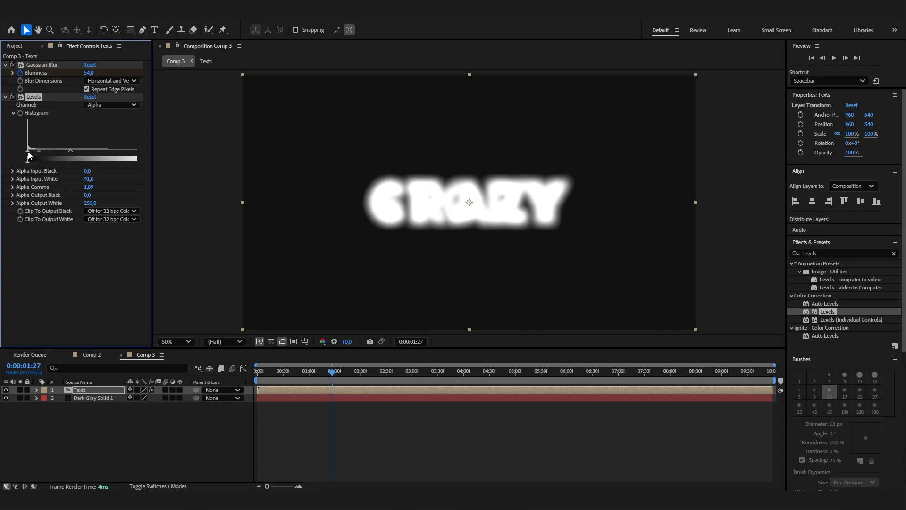
{"action": "left_click_drag", "start_coordinate": [28, 154], "coordinate": [69, 156]}
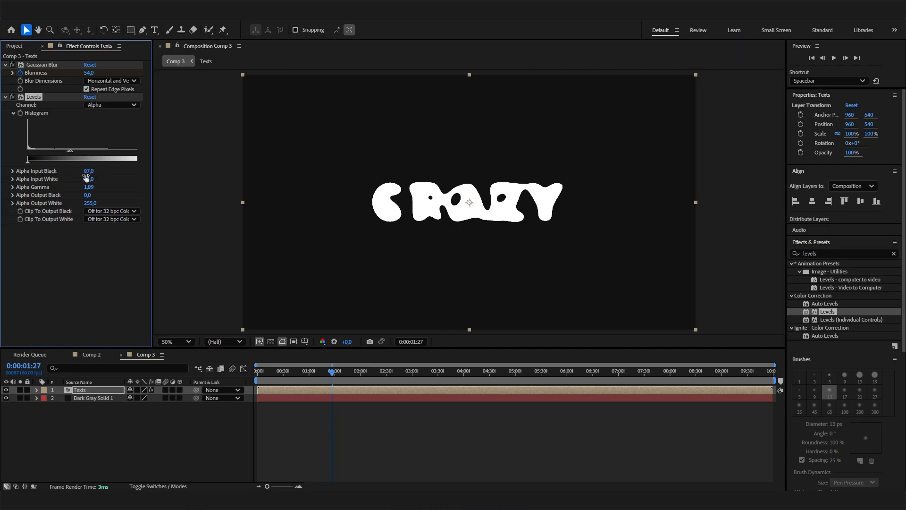
- Preview the morph from CRAZY to STORY from the start of Comp 3 to check the blur and Levels result
{"action": "left_click_drag", "start_coordinate": [332, 371], "coordinate": [261, 375]}
{"action": "key", "text": "space"}
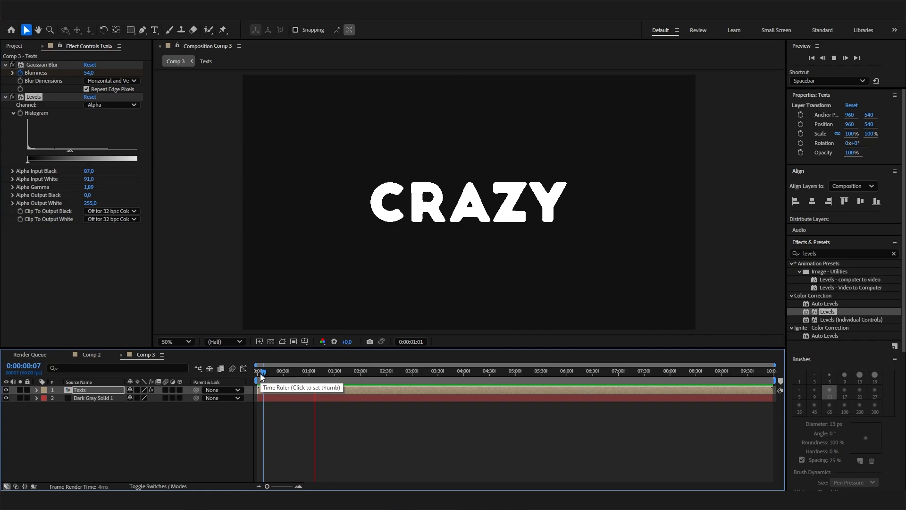
{"action": "left_click_drag", "start_coordinate": [364, 375], "coordinate": [205, 392]}
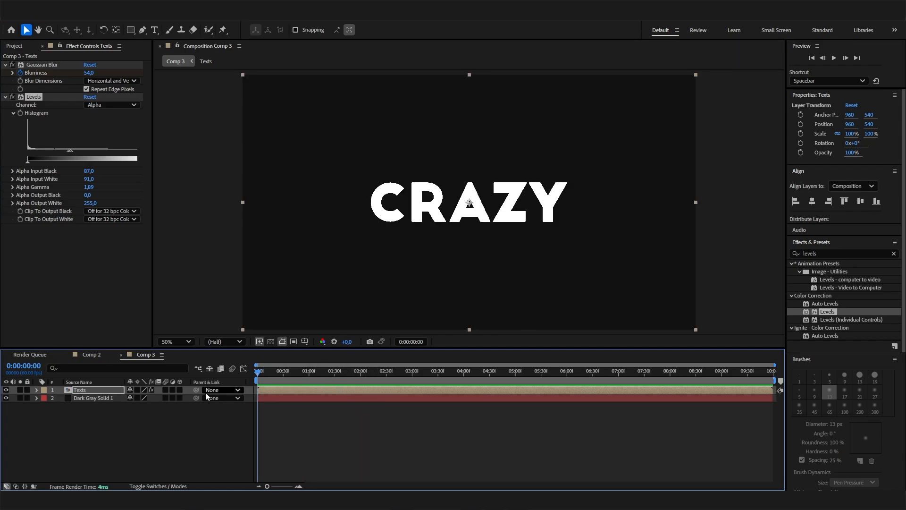
{"action": "key", "text": "space"}
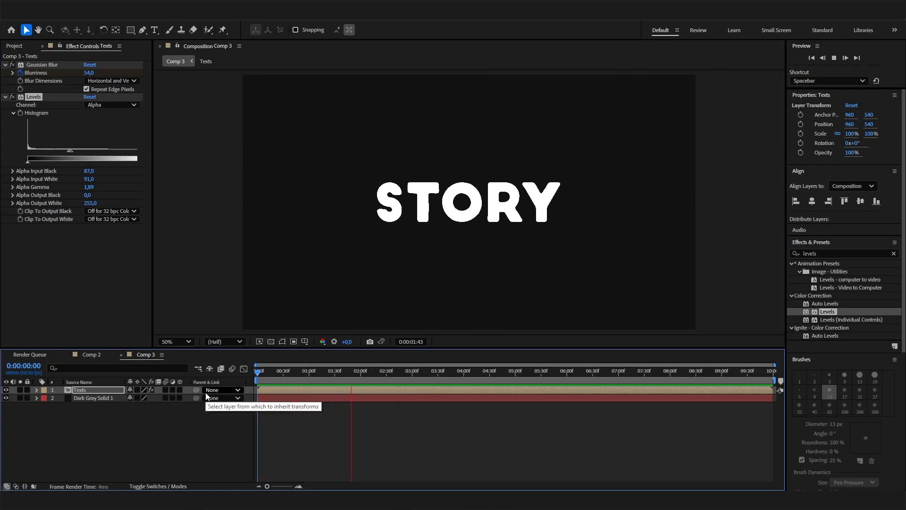
{"action": "left_click", "coordinate": [316, 371]}
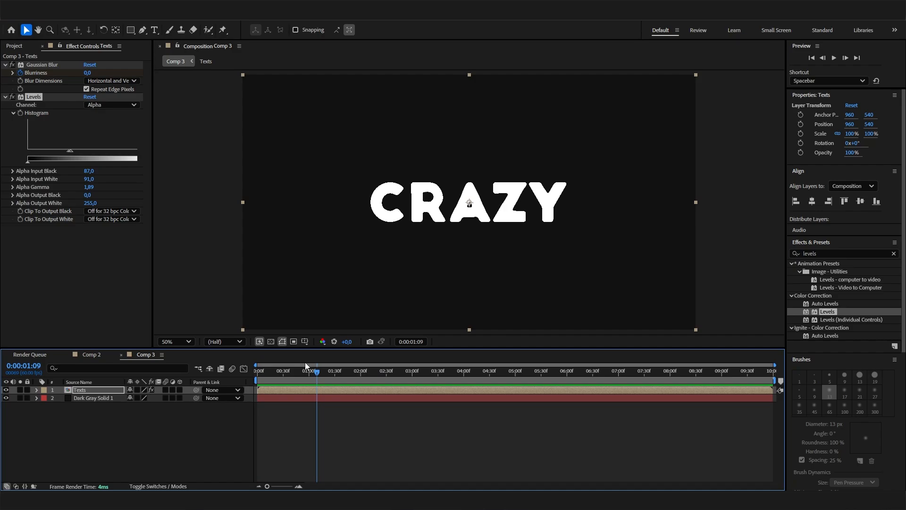
{"action": "left_click_drag", "start_coordinate": [355, 373], "coordinate": [252, 347]}
{"action": "key", "text": "space"}
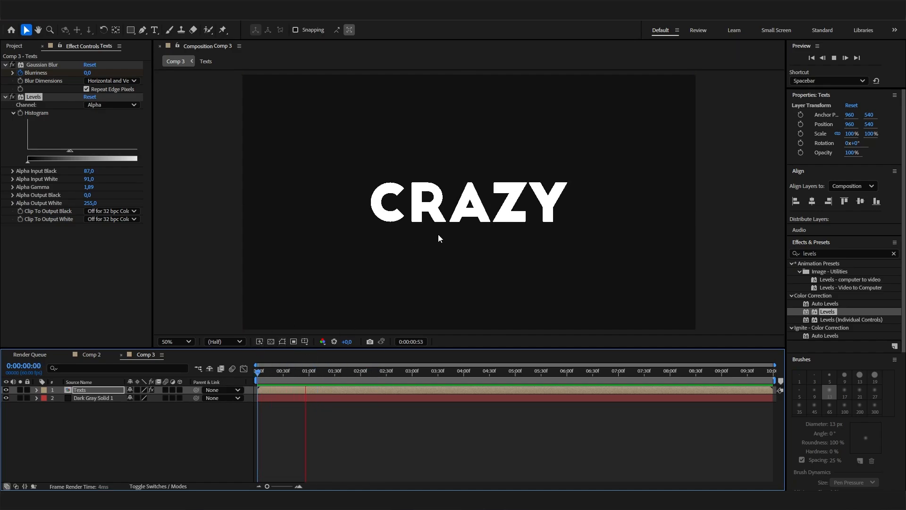
{"action": "key", "text": "space"}
- At 0:00:01:49, find the Roughen Edges effect by searching for "rough" and apply it to the Texts layer
{"action": "left_click", "coordinate": [350, 376]}
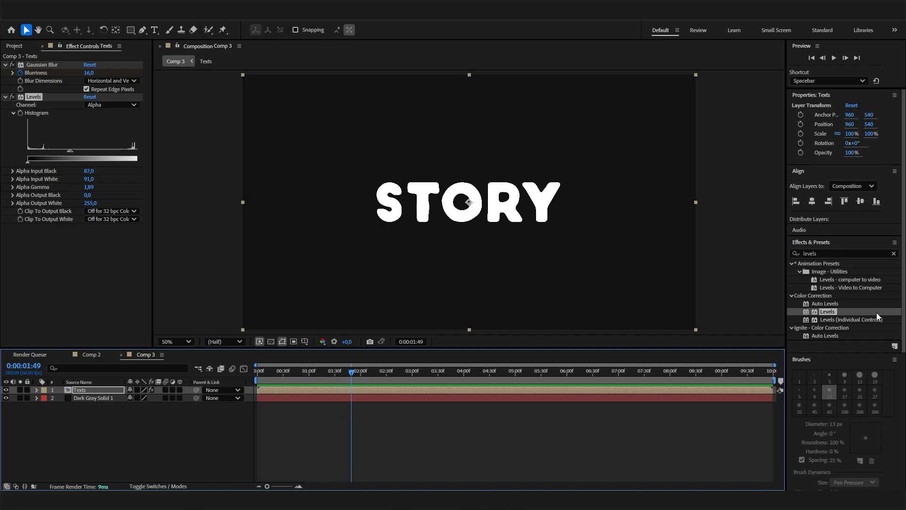
{"action": "key", "text": "ctrl+5"}
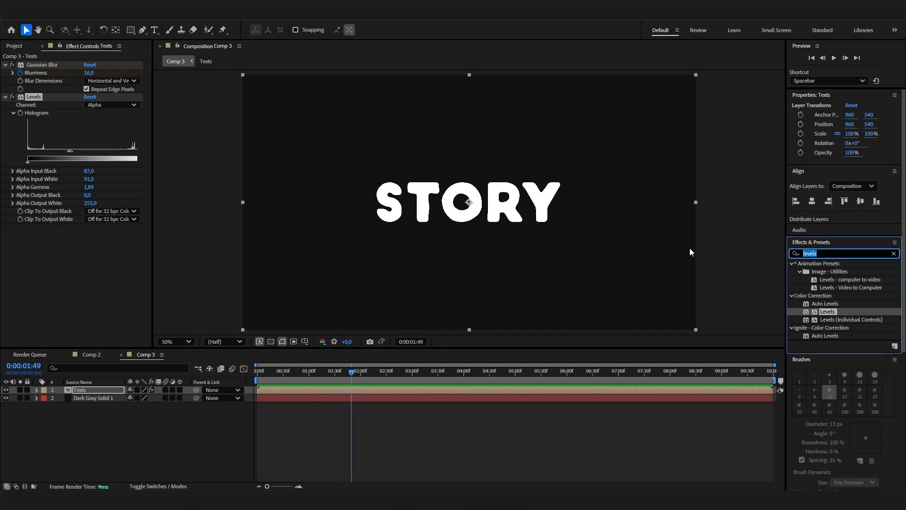
{"action": "type", "text": "ro"}
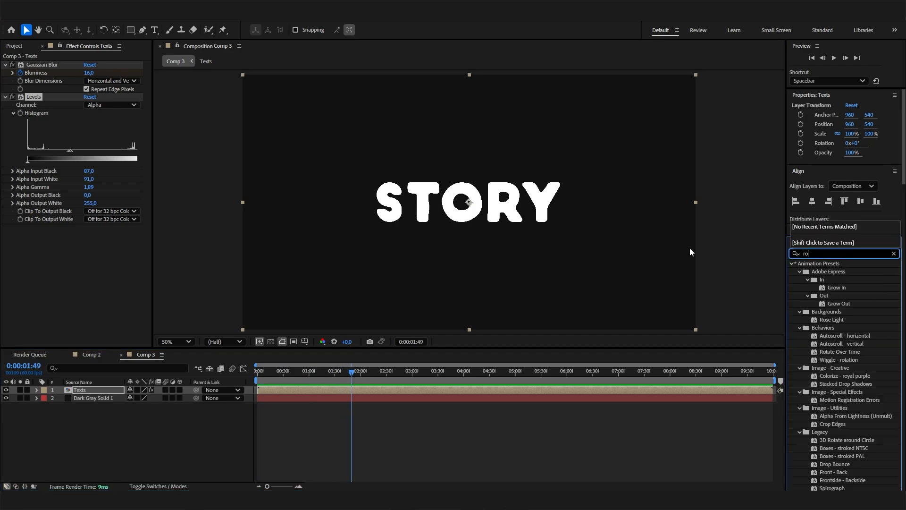
{"action": "type", "text": "ugh"}
{"action": "left_click_drag", "start_coordinate": [837, 271], "coordinate": [114, 296]}
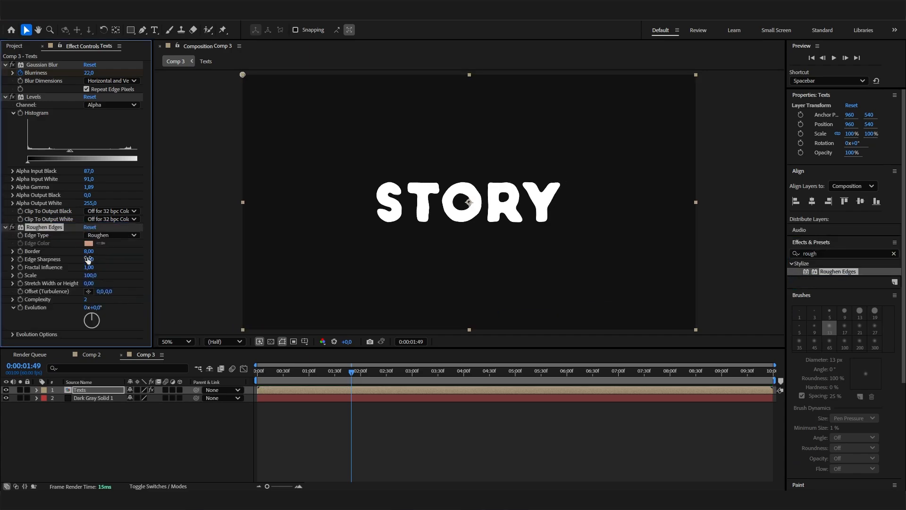
- Try raising the Roughen Edges Border to about 65.9 and undo the change
{"action": "left_click_drag", "start_coordinate": [89, 251], "coordinate": [357, 254]}
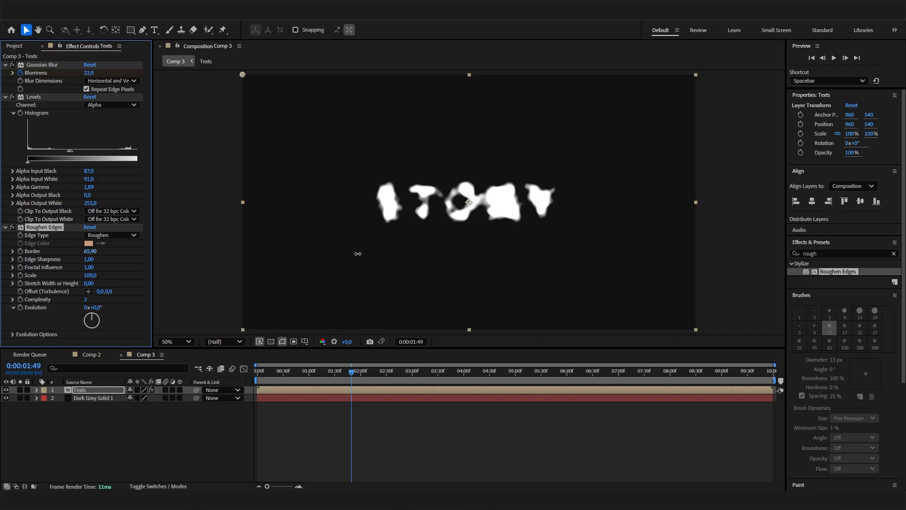
{"action": "key", "text": "ctrl+z"}
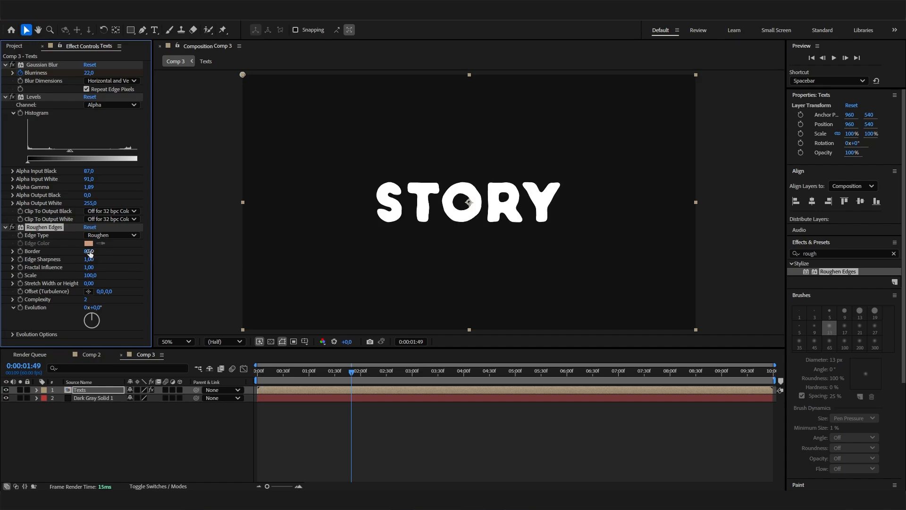
{"action": "left_click", "coordinate": [89, 251]}
{"action": "left_click", "coordinate": [113, 256]}
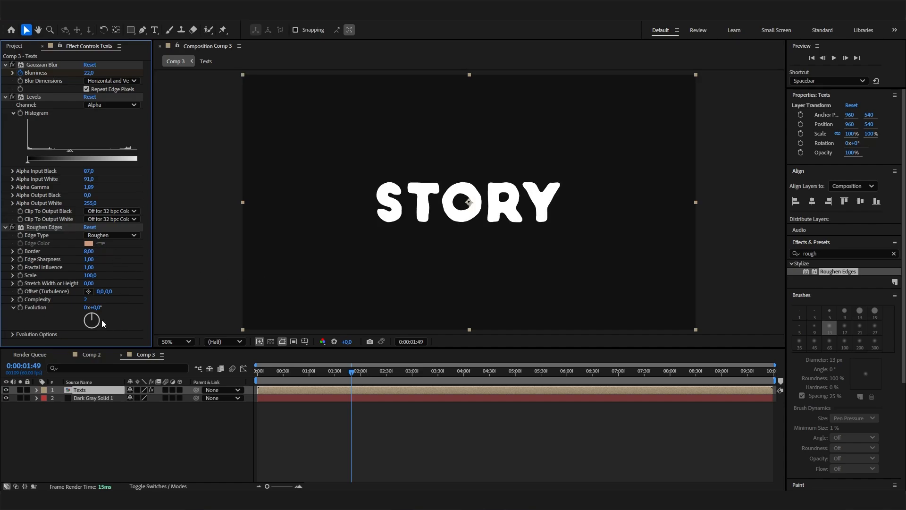
- At 0:00:00:00, start keyframing the Roughen Edges Evolution at 0x+0.0°
{"action": "key", "text": "space"}
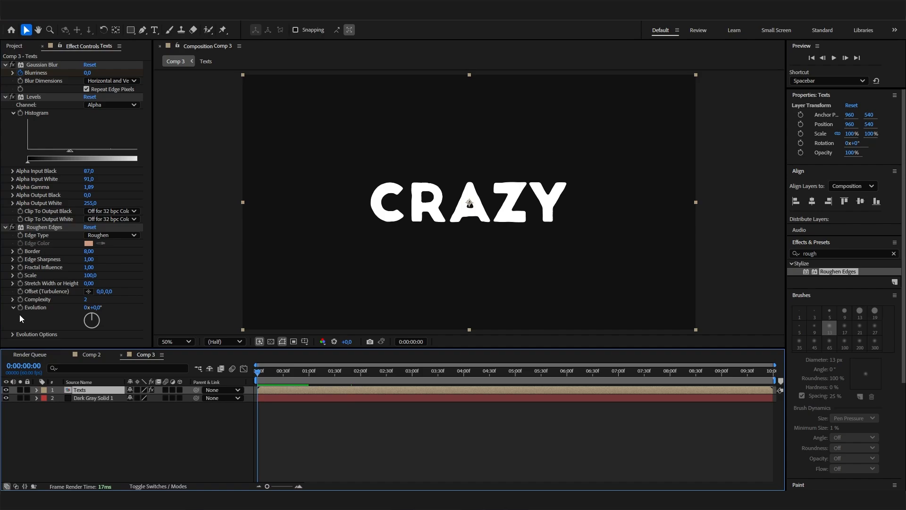
{"action": "left_click", "coordinate": [21, 307]}
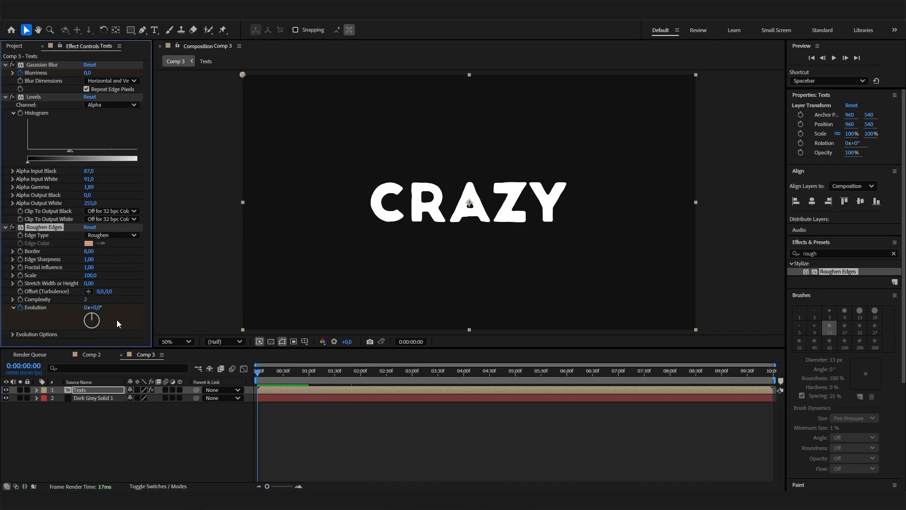
- At 0:00:09:59, set the Roughen Edges Evolution to 1x+310.0° and preview the edge animation from the start of the composition
{"action": "left_click_drag", "start_coordinate": [599, 371], "coordinate": [772, 372]}
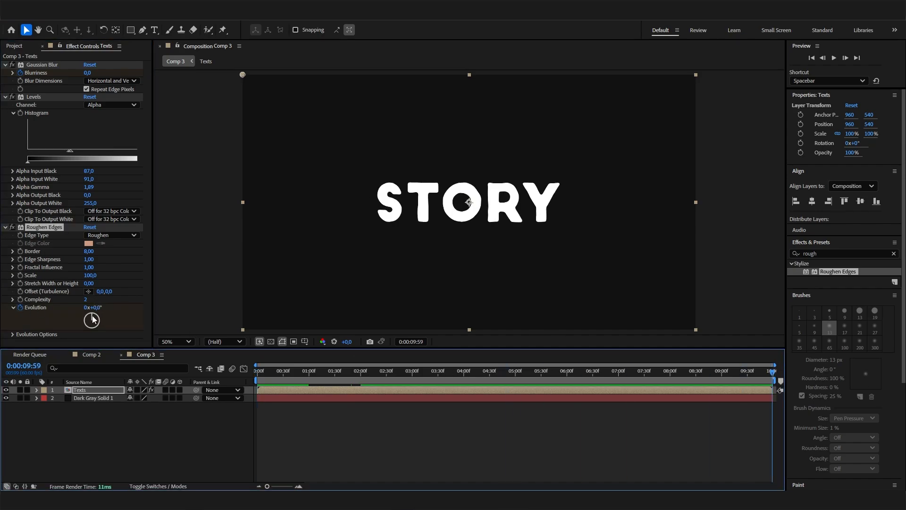
{"action": "left_click_drag", "start_coordinate": [92, 315], "coordinate": [118, 284]}
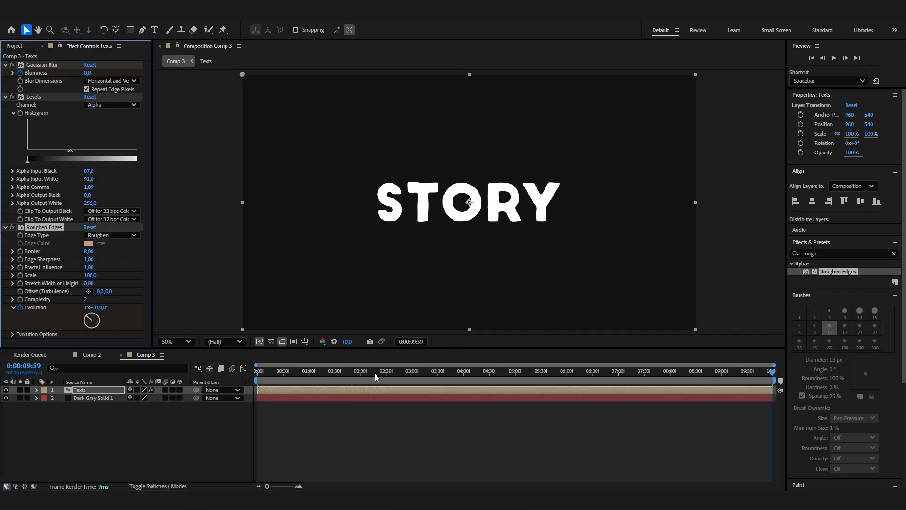
{"action": "left_click", "coordinate": [375, 373]}
{"action": "key", "text": "space"}
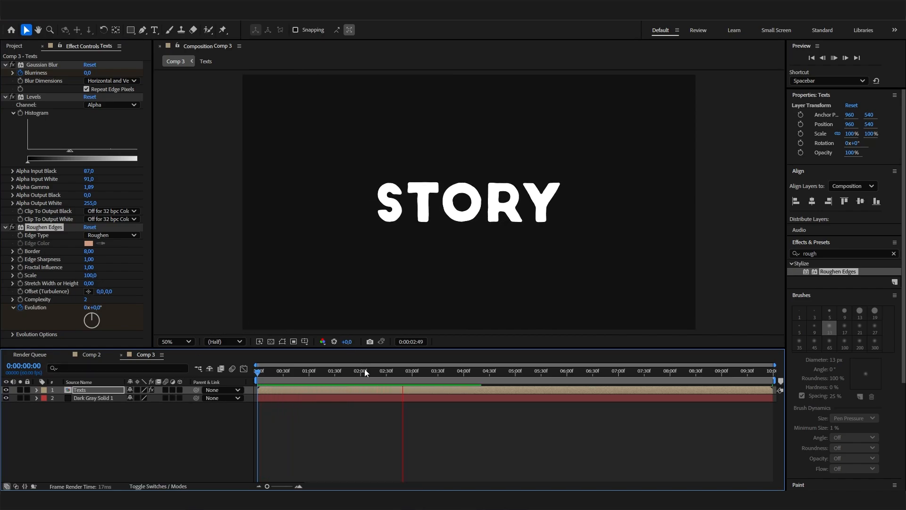
- At 0:00:01:29, find Turbulent Displace by searching for "turb", apply it to the Texts layer and place it above Roughen Edges
{"action": "left_click_drag", "start_coordinate": [364, 371], "coordinate": [333, 381]}
{"action": "left_click", "coordinate": [5, 230]}
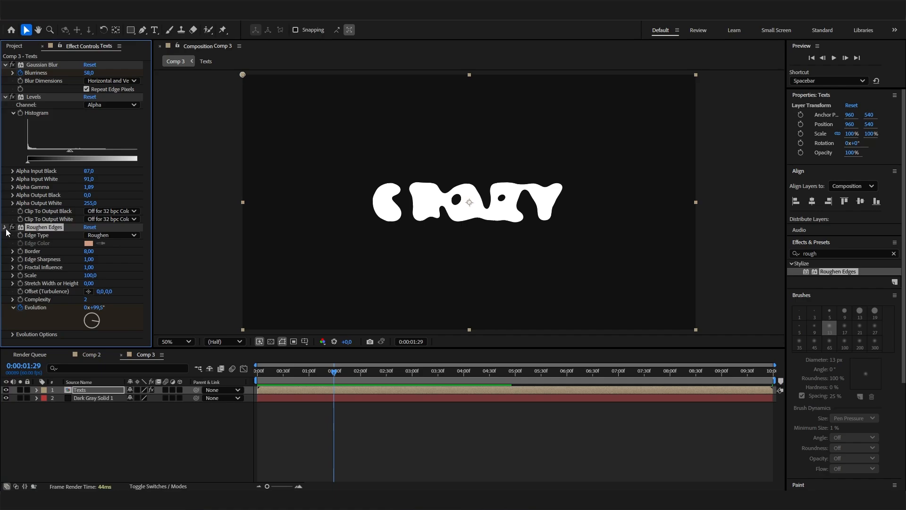
{"action": "left_click", "coordinate": [5, 228]}
{"action": "left_click", "coordinate": [825, 251]}
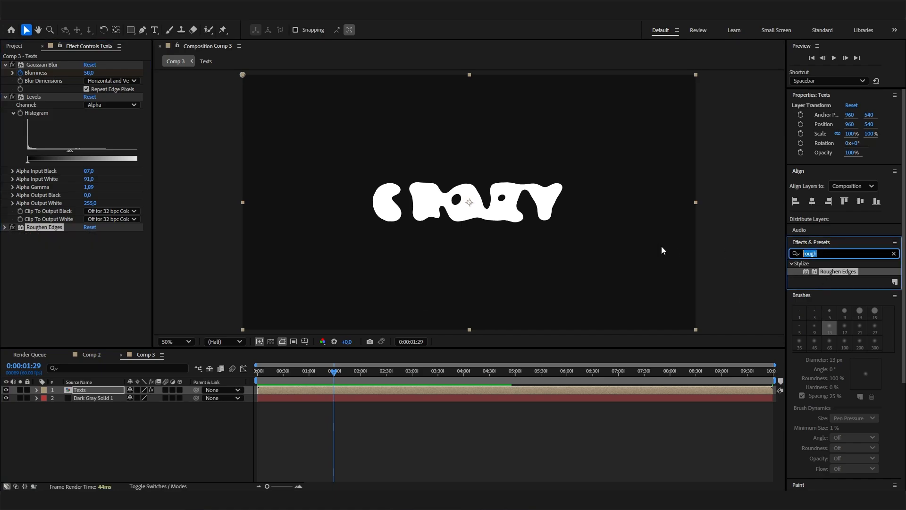
{"action": "type", "text": "turb"}
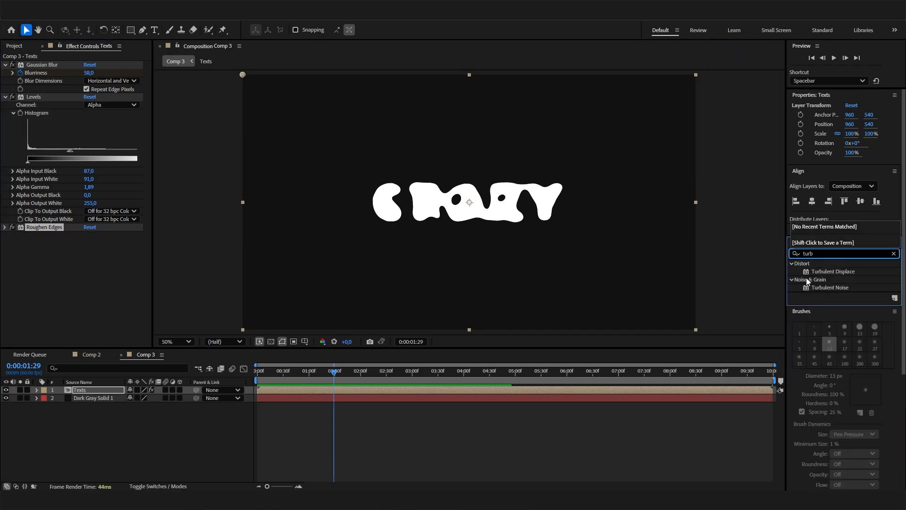
{"action": "left_click_drag", "start_coordinate": [826, 272], "coordinate": [100, 290]}
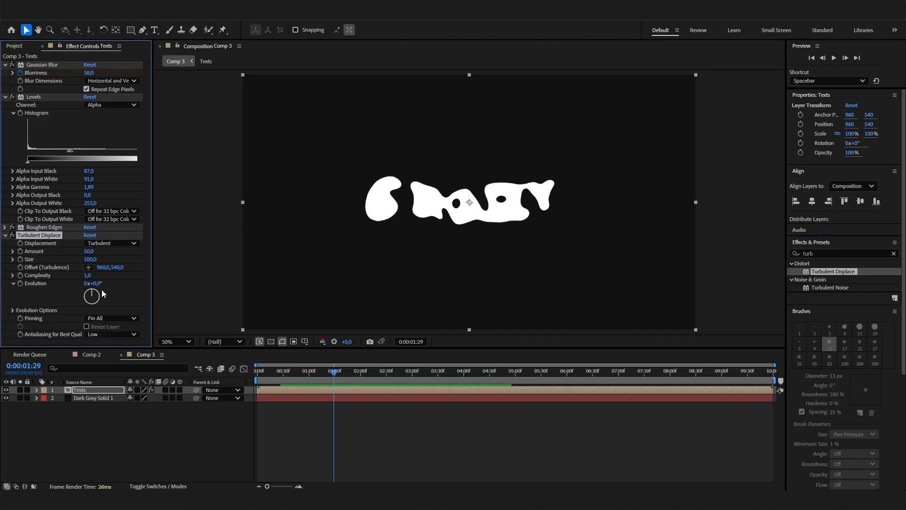
{"action": "left_click_drag", "start_coordinate": [38, 234], "coordinate": [40, 227]}
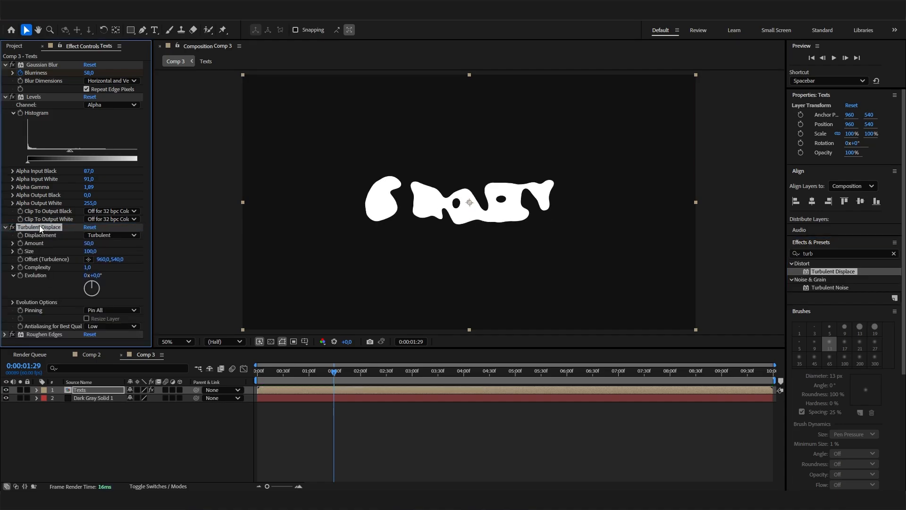
- At 0:00:01:00, set the Turbulent Displace Amount to 0 and start keyframing it
{"action": "left_click", "coordinate": [310, 372]}
{"action": "left_click_drag", "start_coordinate": [310, 371], "coordinate": [308, 372]}
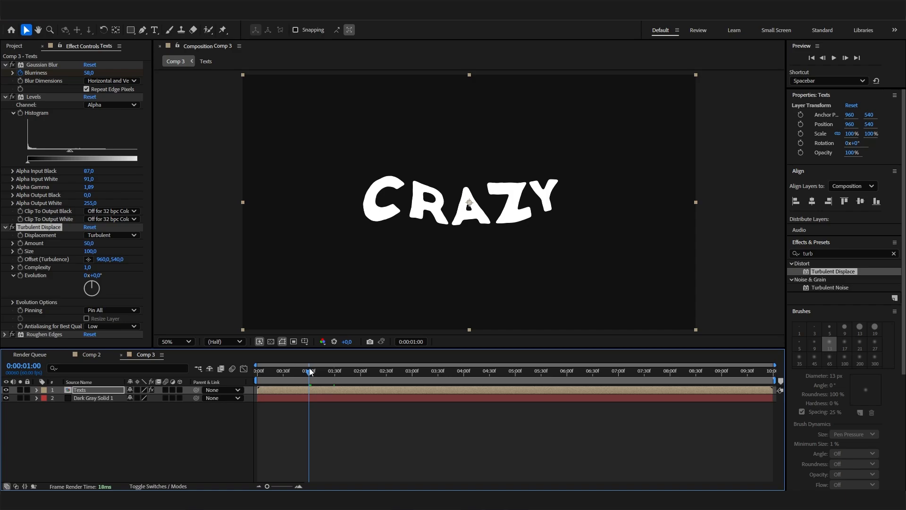
{"action": "left_click", "coordinate": [89, 243]}
{"action": "type", "text": "0"}
{"action": "key", "text": "Return"}
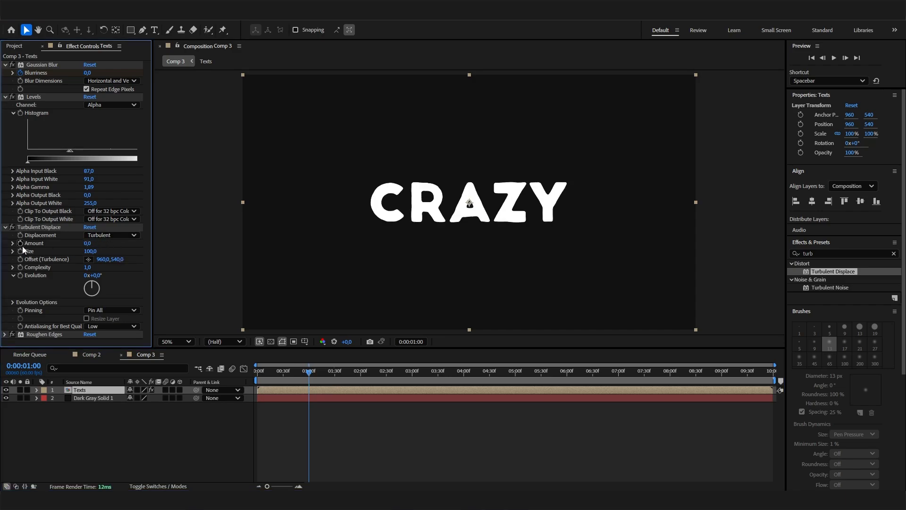
{"action": "left_click", "coordinate": [20, 243]}
- At 0:00:01:30, keyframe the Turbulent Displace Amount at 50
{"action": "left_click", "coordinate": [333, 370]}
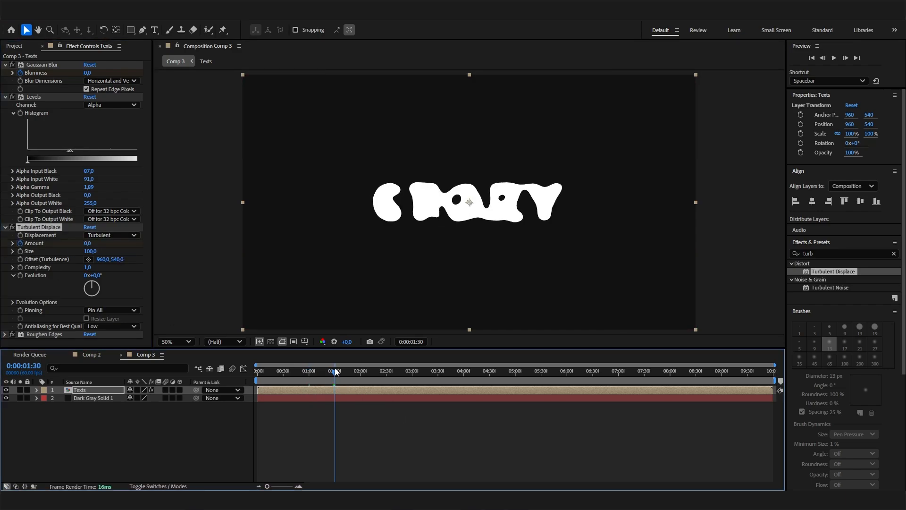
{"action": "left_click", "coordinate": [87, 243]}
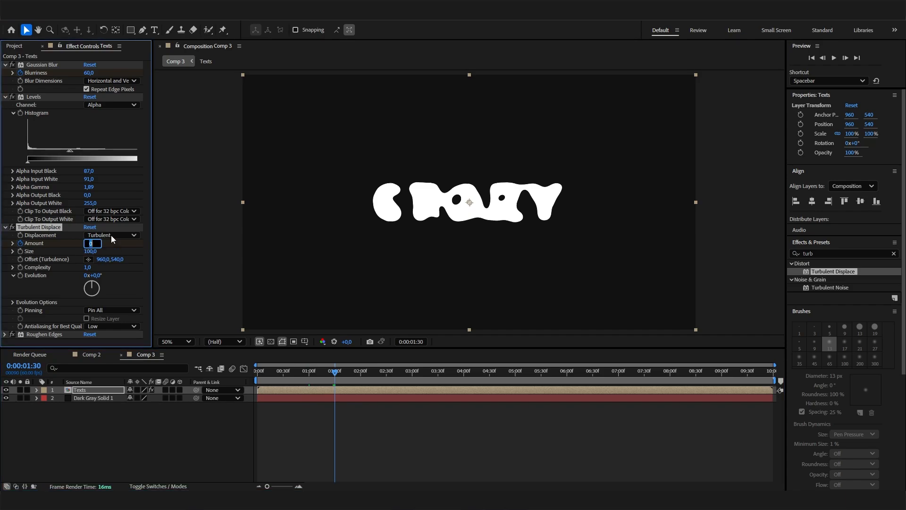
{"action": "type", "text": "50"}
{"action": "key", "text": "Return"}
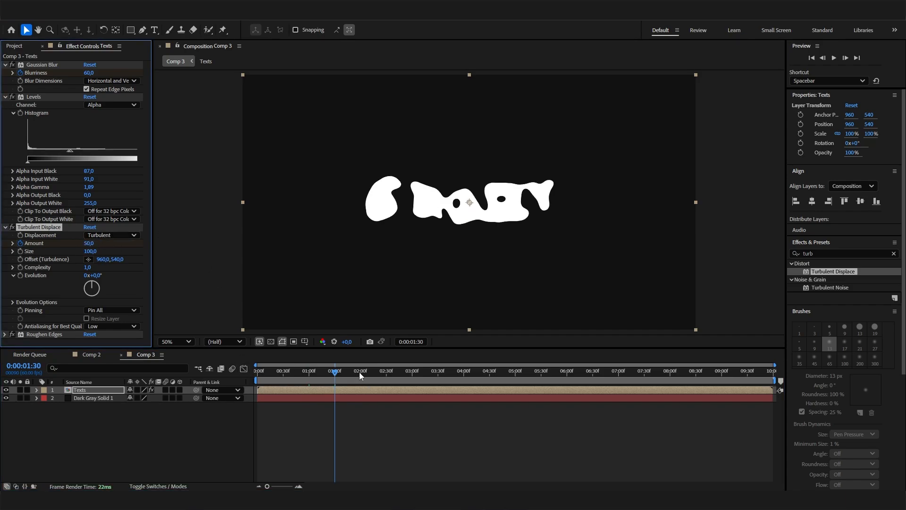
- At 0:00:02:00, keyframe the Turbulent Displace Amount back at 0
{"action": "left_click", "coordinate": [359, 372]}
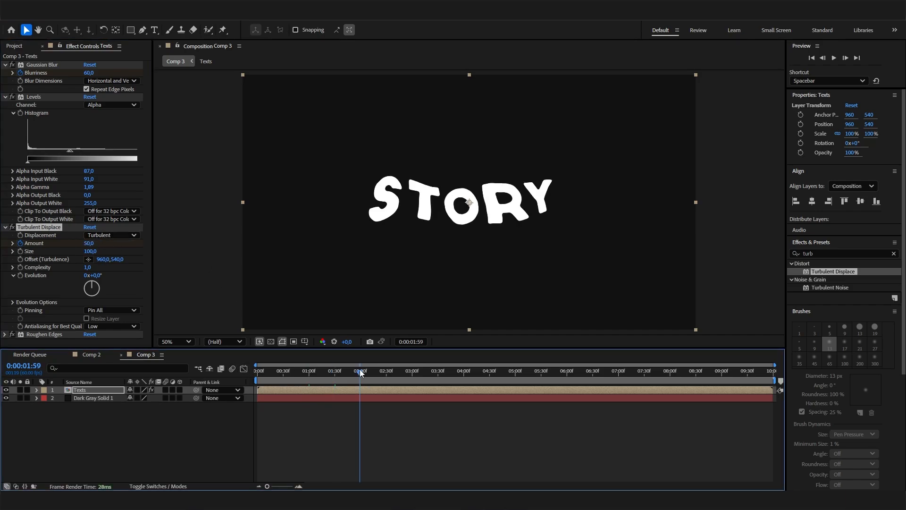
{"action": "left_click", "coordinate": [91, 244]}
{"action": "type", "text": "0"}
{"action": "key", "text": "Return"}
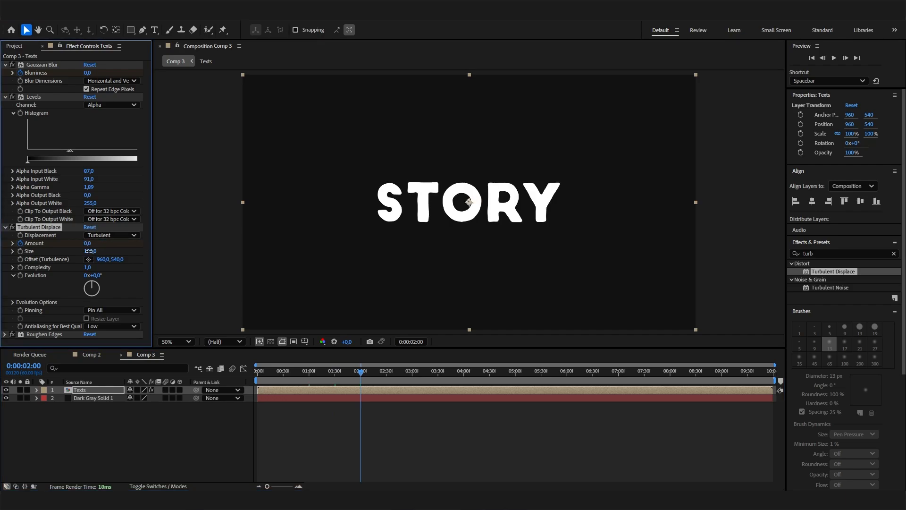
- Set the Turbulent Displace Size to 50 while viewing the distorted text at 0:00:01:39, and preview the morph
{"action": "left_click", "coordinate": [89, 251]}
{"action": "mouse_move", "coordinate": [351, 376]}
{"action": "left_mouse_down"}
{"action": "mouse_move", "coordinate": [332, 373]}
{"action": "mouse_move", "coordinate": [342, 373]}
{"action": "left_mouse_up"}
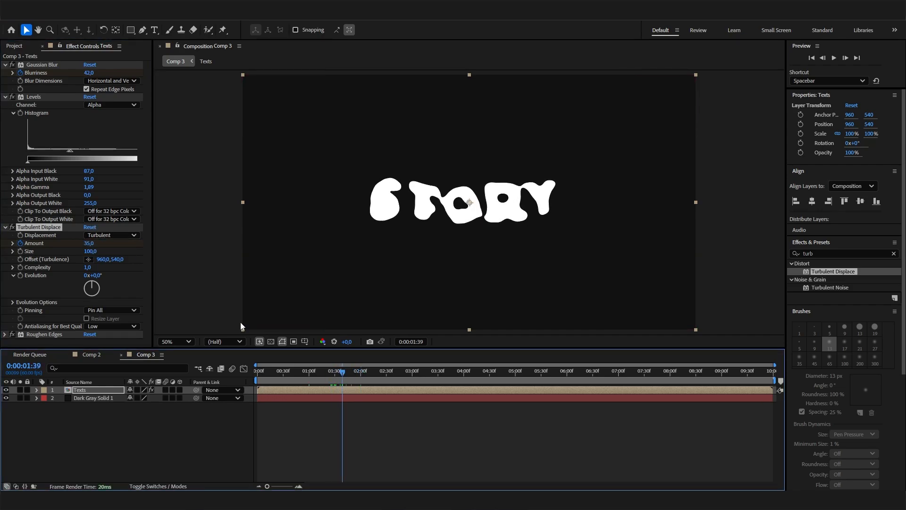
{"action": "left_click", "coordinate": [92, 251]}
{"action": "type", "text": "50"}
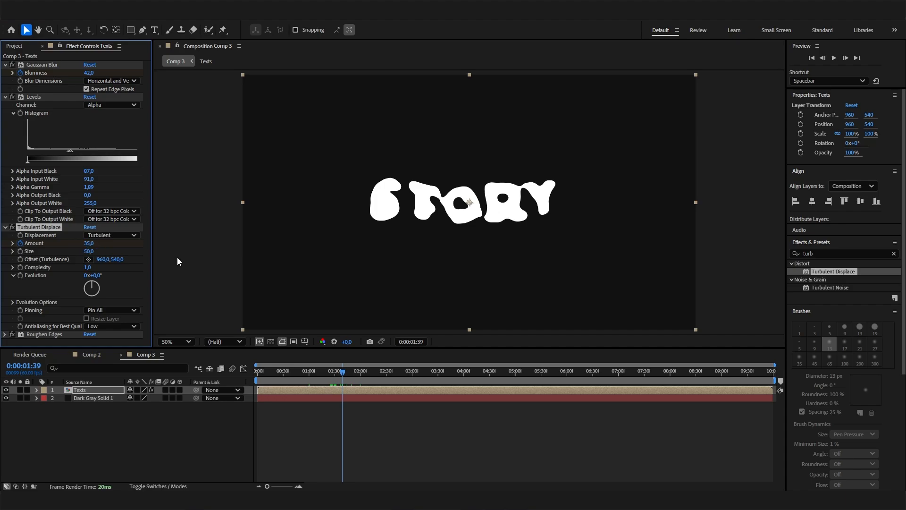
{"action": "key", "text": "Return"}
{"action": "left_click_drag", "start_coordinate": [358, 370], "coordinate": [309, 360]}
{"action": "key", "text": "space"}
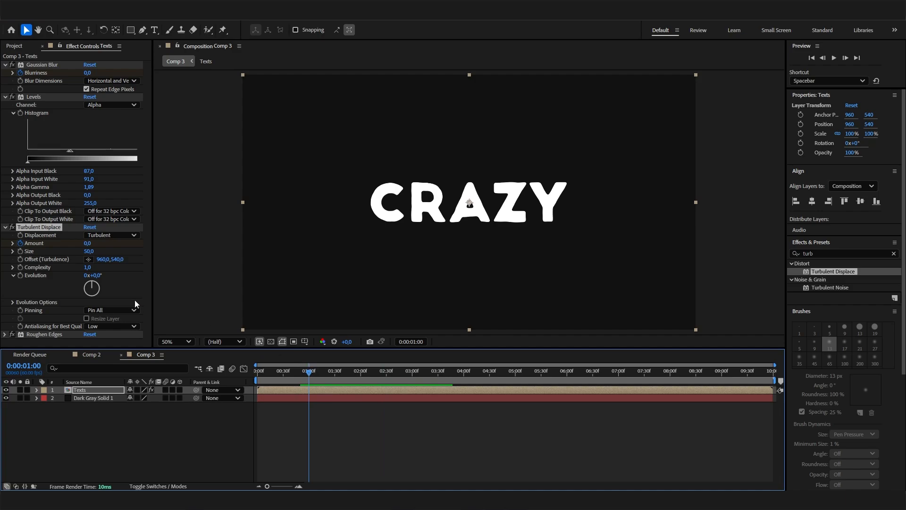
- Keyframe the Turbulent Displace Evolution at 0x+0.0° at 0:00:01:00 and at 0x+347.0° at 0:00:02:00
{"action": "left_click", "coordinate": [21, 276]}
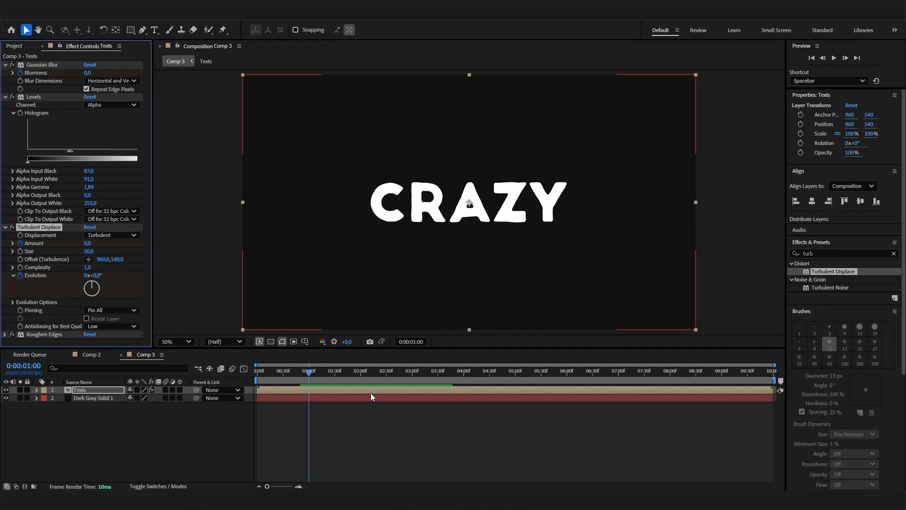
{"action": "left_click", "coordinate": [361, 371]}
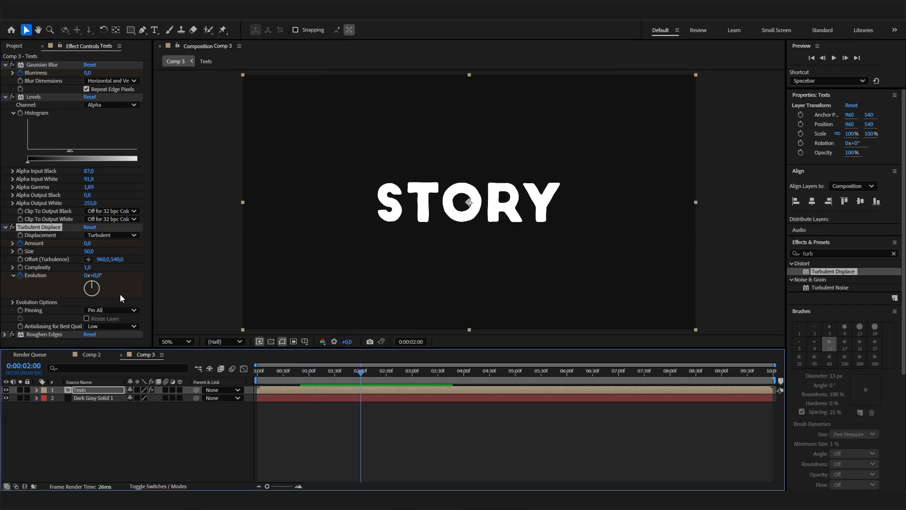
{"action": "left_click_drag", "start_coordinate": [93, 287], "coordinate": [100, 298]}
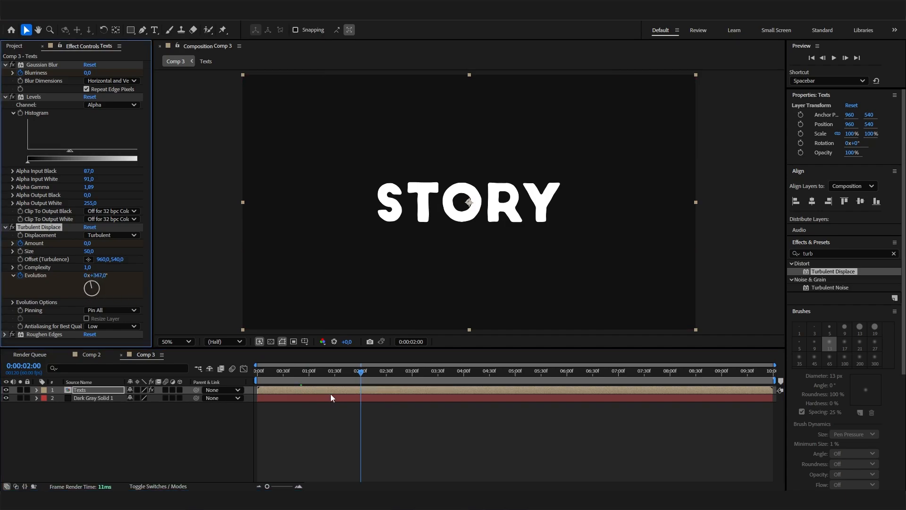
- Preview the morph from CRAZY to STORY several times from just before 0:00:01:00 to check the turbulent distortion
{"action": "left_click_drag", "start_coordinate": [325, 371], "coordinate": [292, 373]}
{"action": "key", "text": "h"}
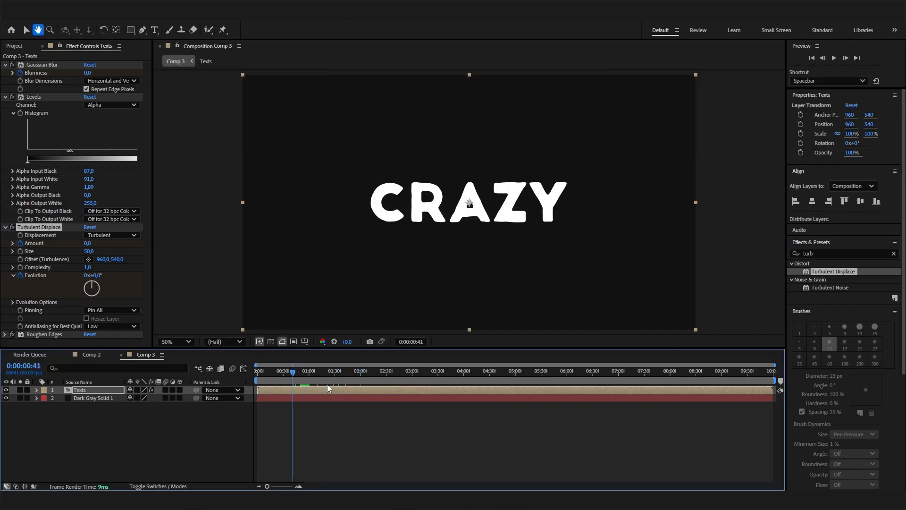
{"action": "key", "text": "v"}
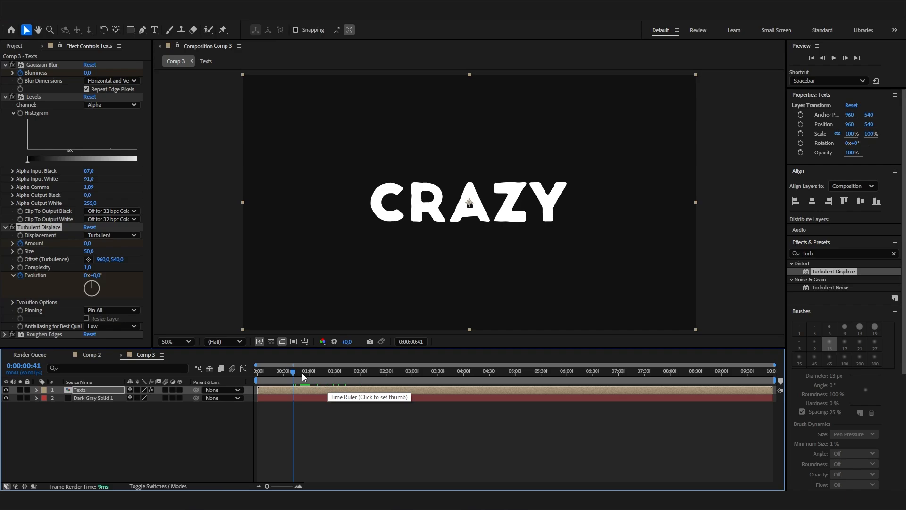
{"action": "left_click", "coordinate": [306, 371]}
{"action": "key", "text": "space"}
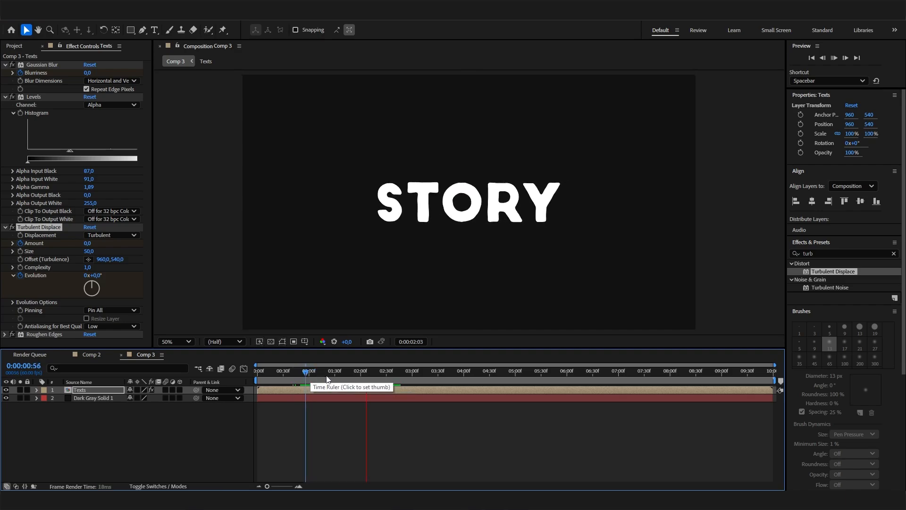
{"action": "left_click", "coordinate": [303, 372]}
{"action": "key", "text": "space"}
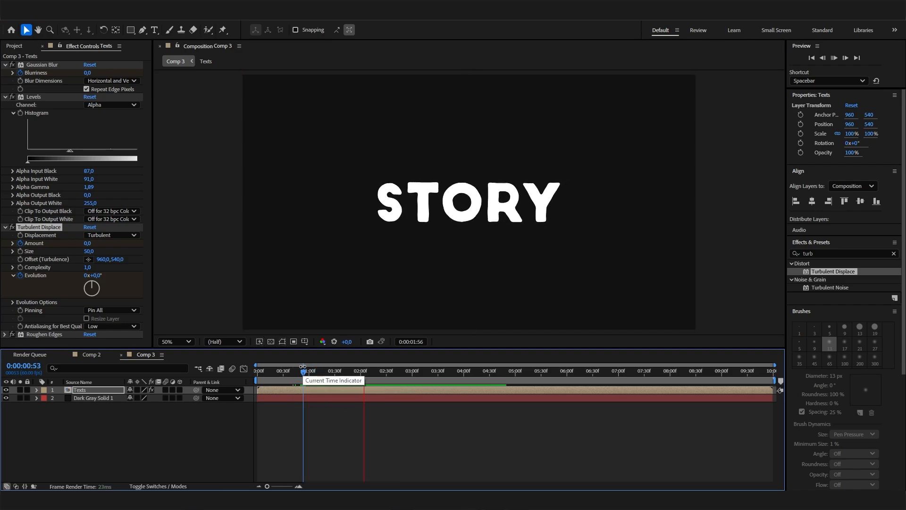
{"action": "left_click", "coordinate": [295, 371]}
{"action": "key", "text": "space"}
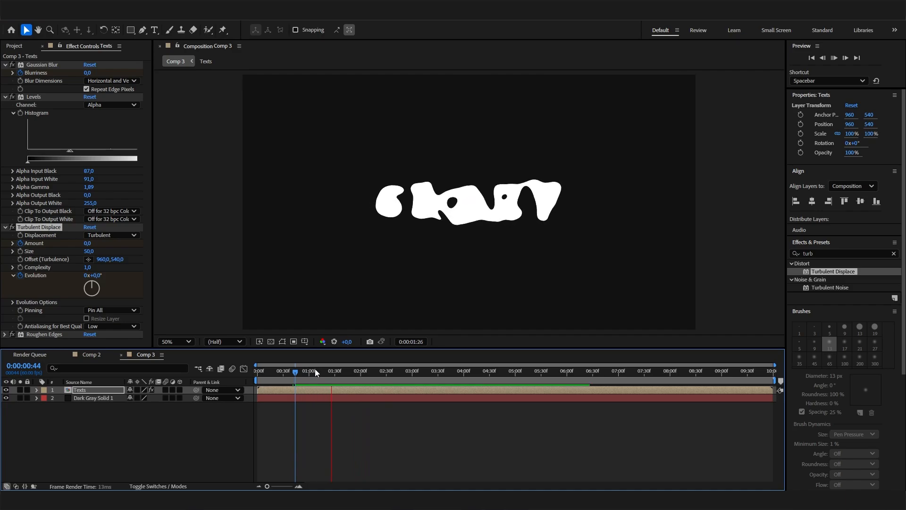
{"action": "left_click", "coordinate": [297, 373]}
{"action": "key", "text": "space"}
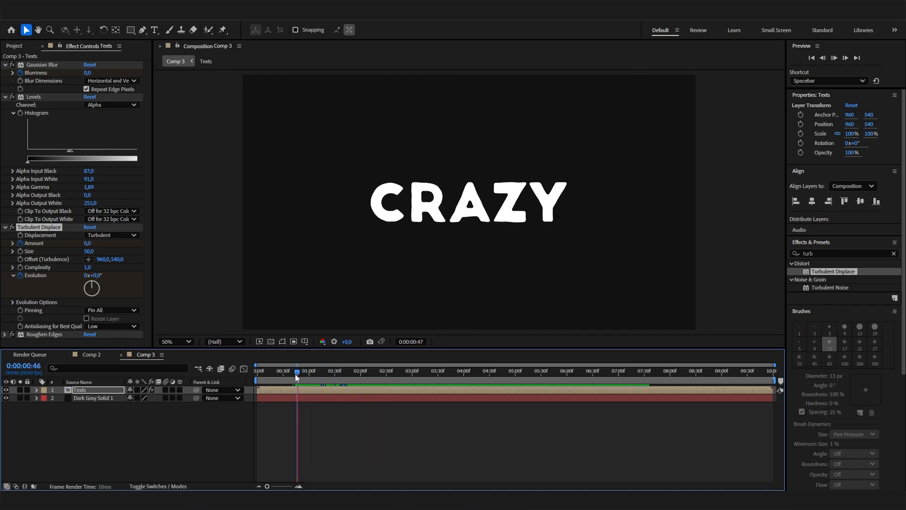